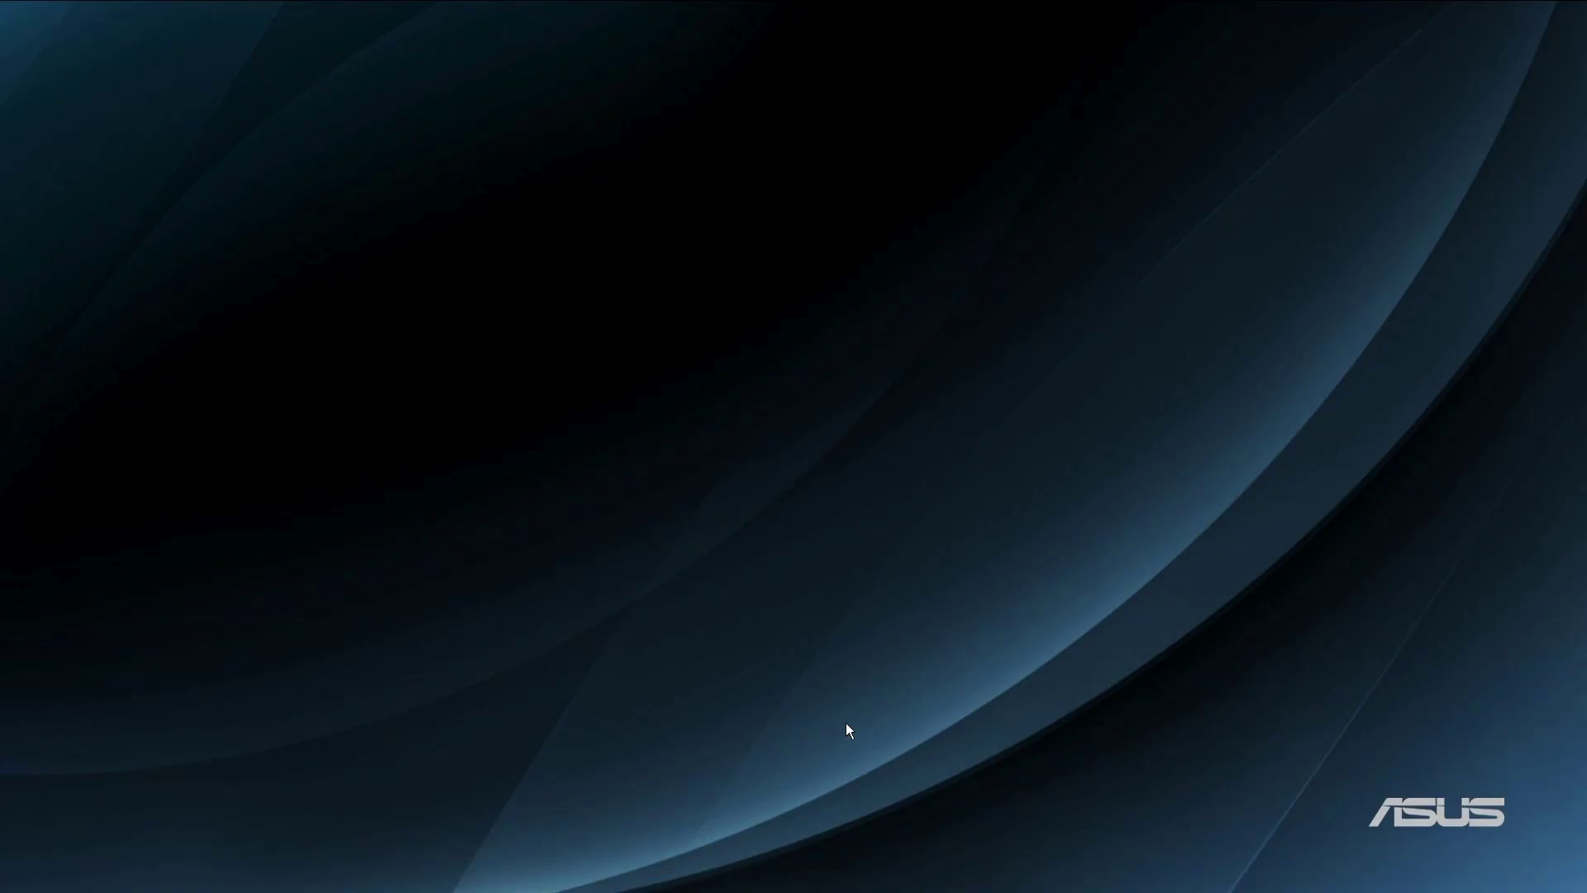
Launch Microsoft Store from a Windows search for 'store'.
{"action": "mouse_move", "coordinate": [231, 859]}
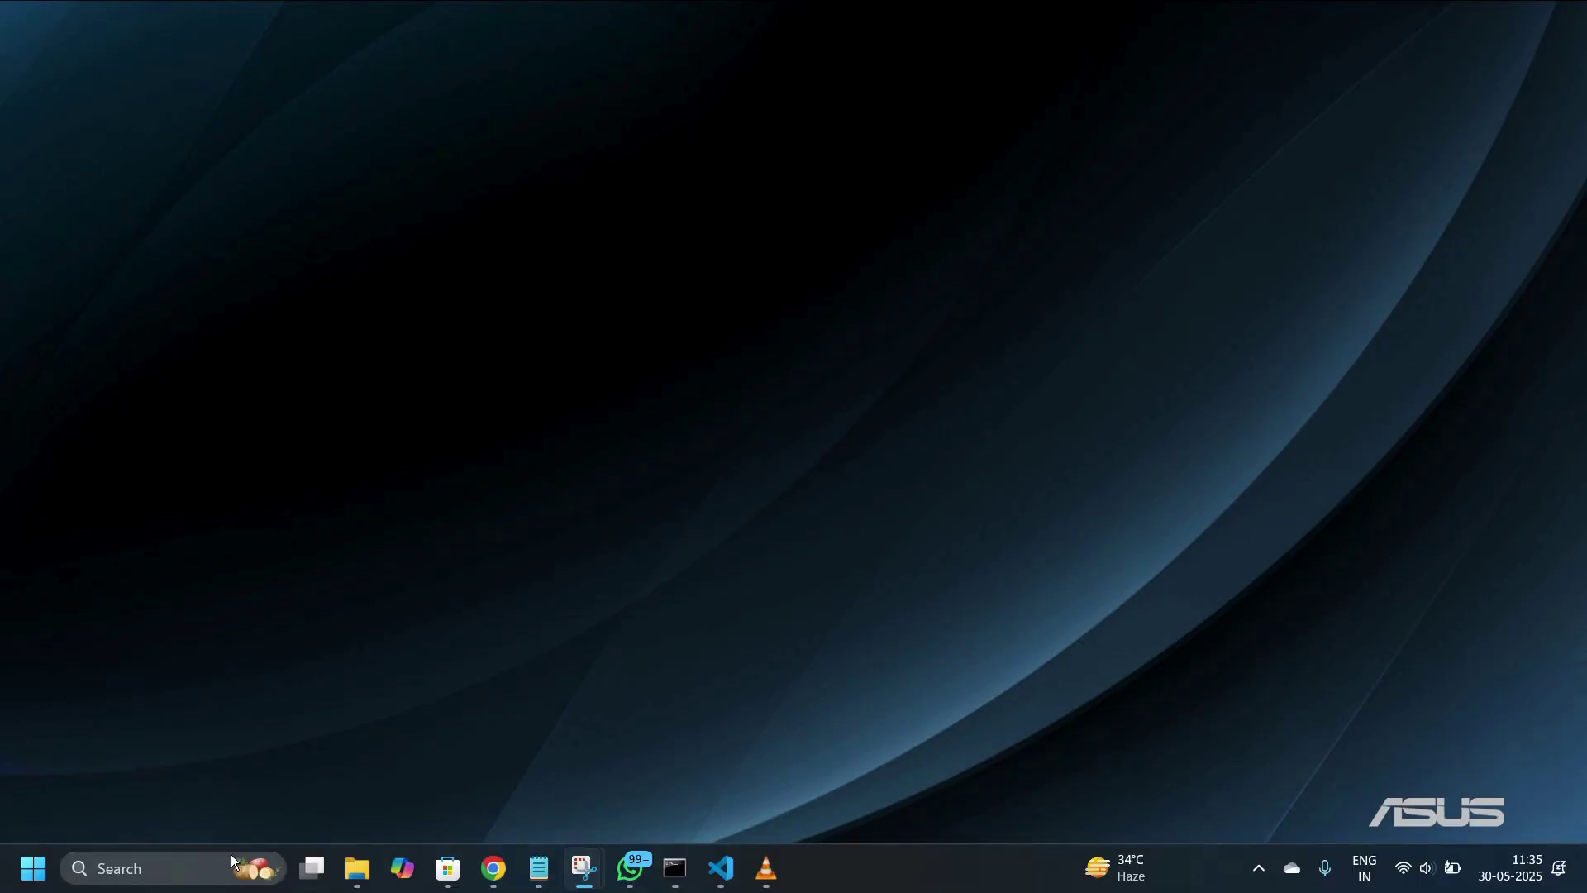
{"action": "left_click", "coordinate": [181, 868]}
{"action": "type", "text": "store"}
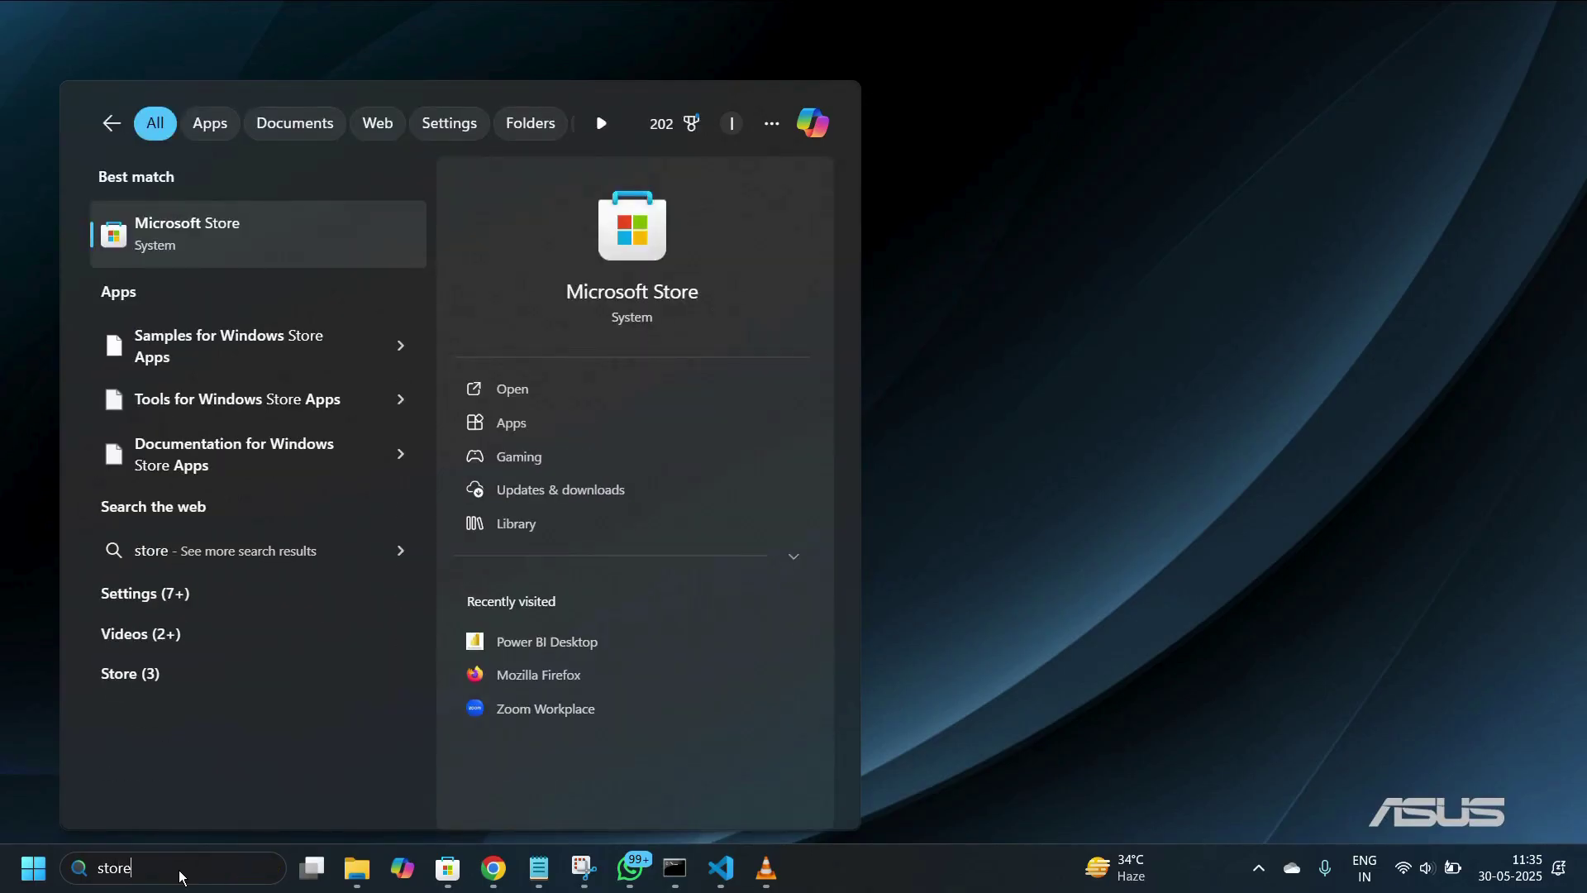
{"action": "left_click", "coordinate": [230, 234]}
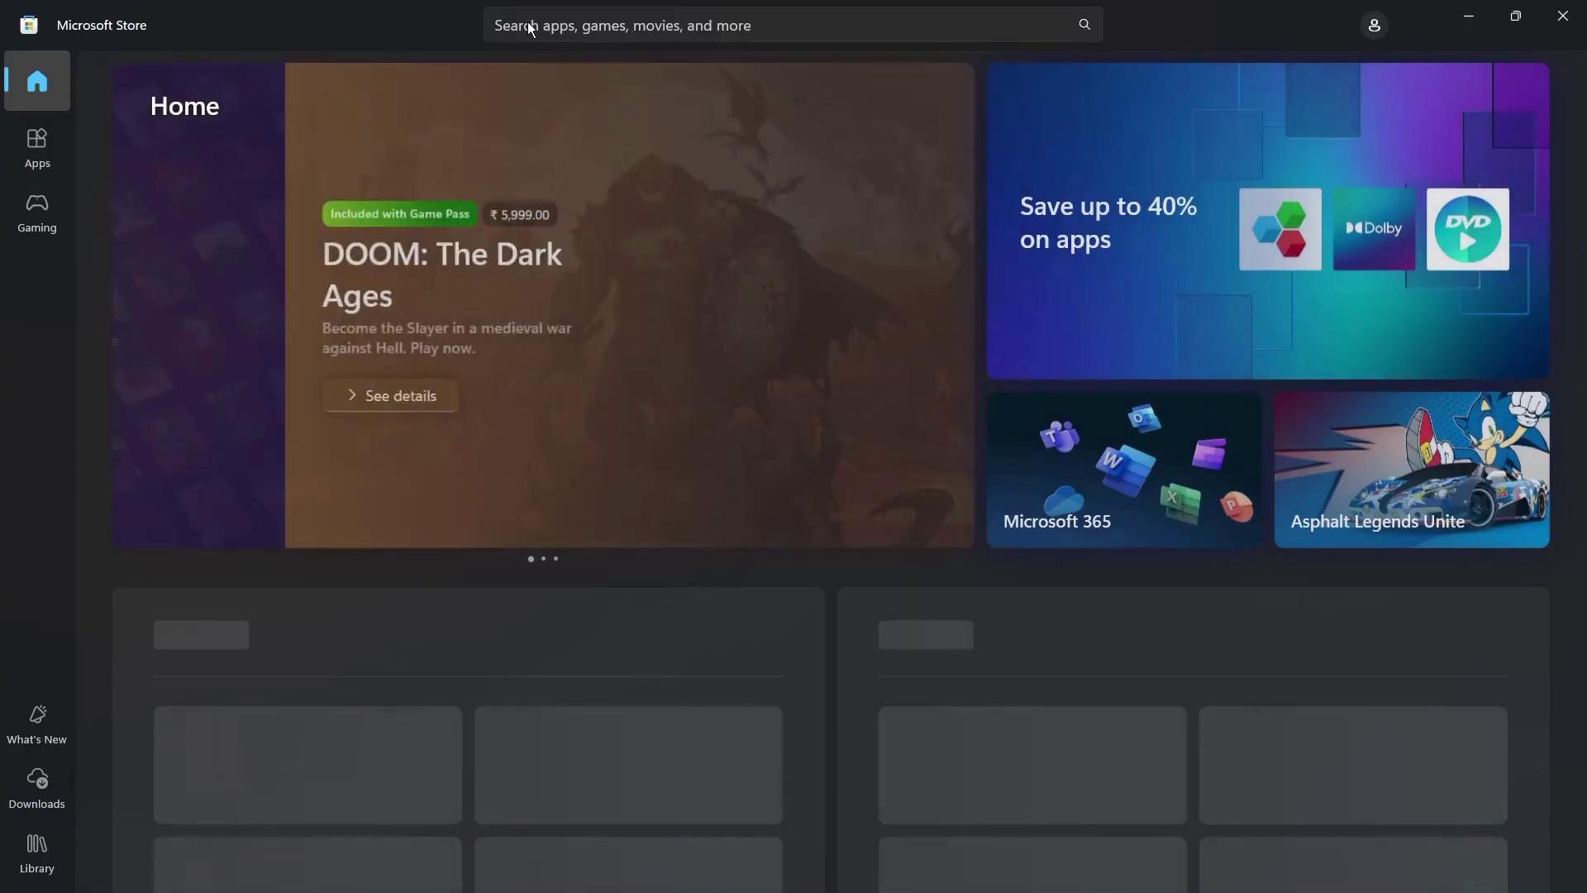
Search the Store for 'power bi' and open the Power BI Desktop product page.
{"action": "left_click", "coordinate": [531, 27]}
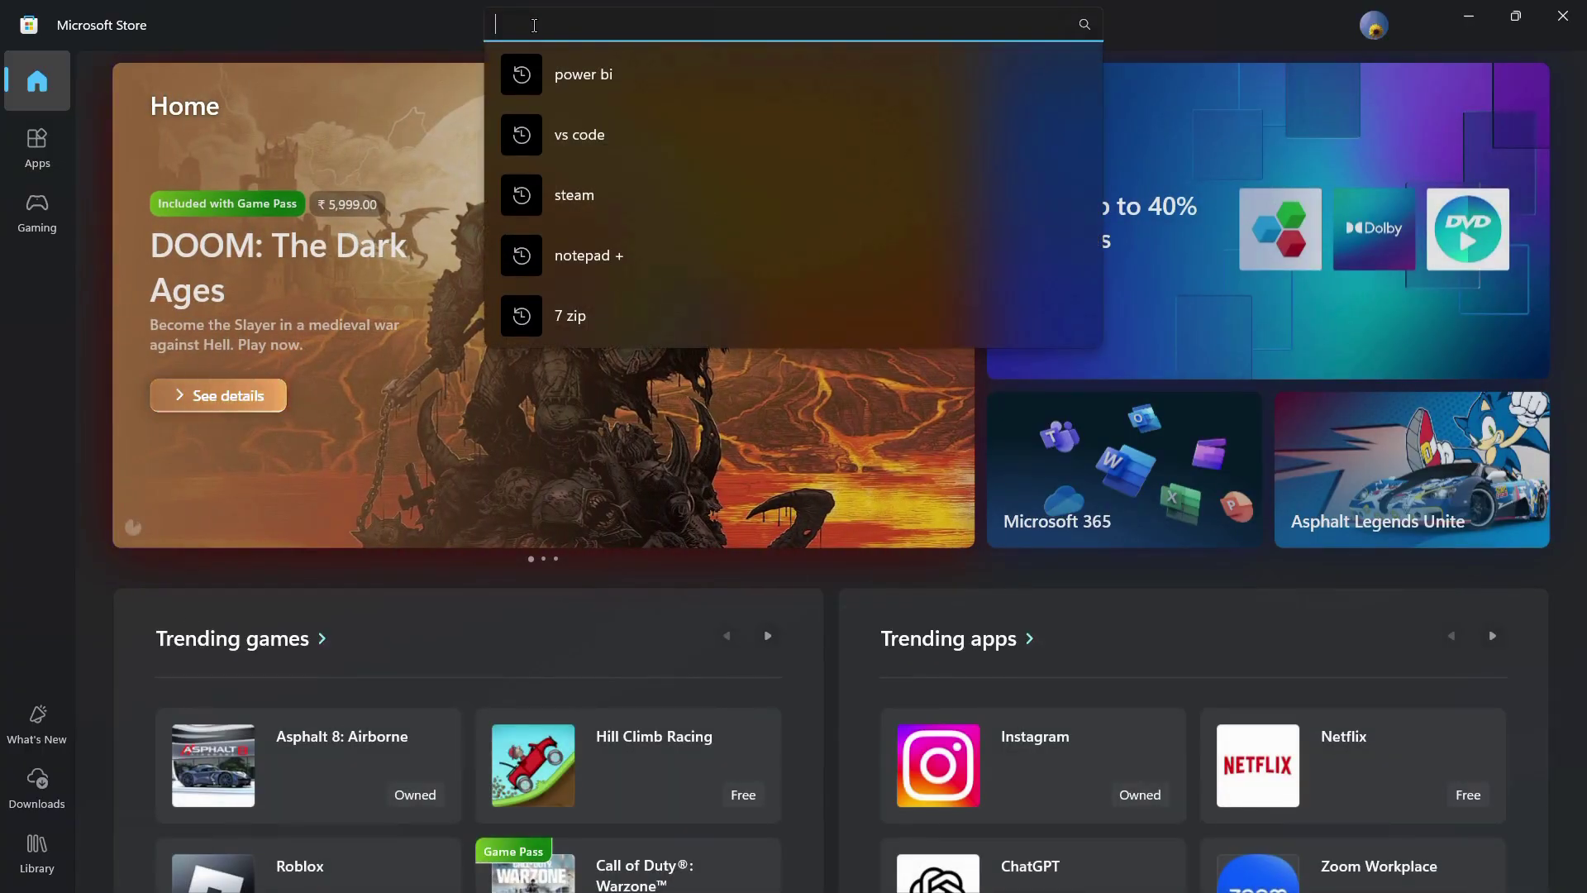
{"action": "left_click", "coordinate": [588, 76]}
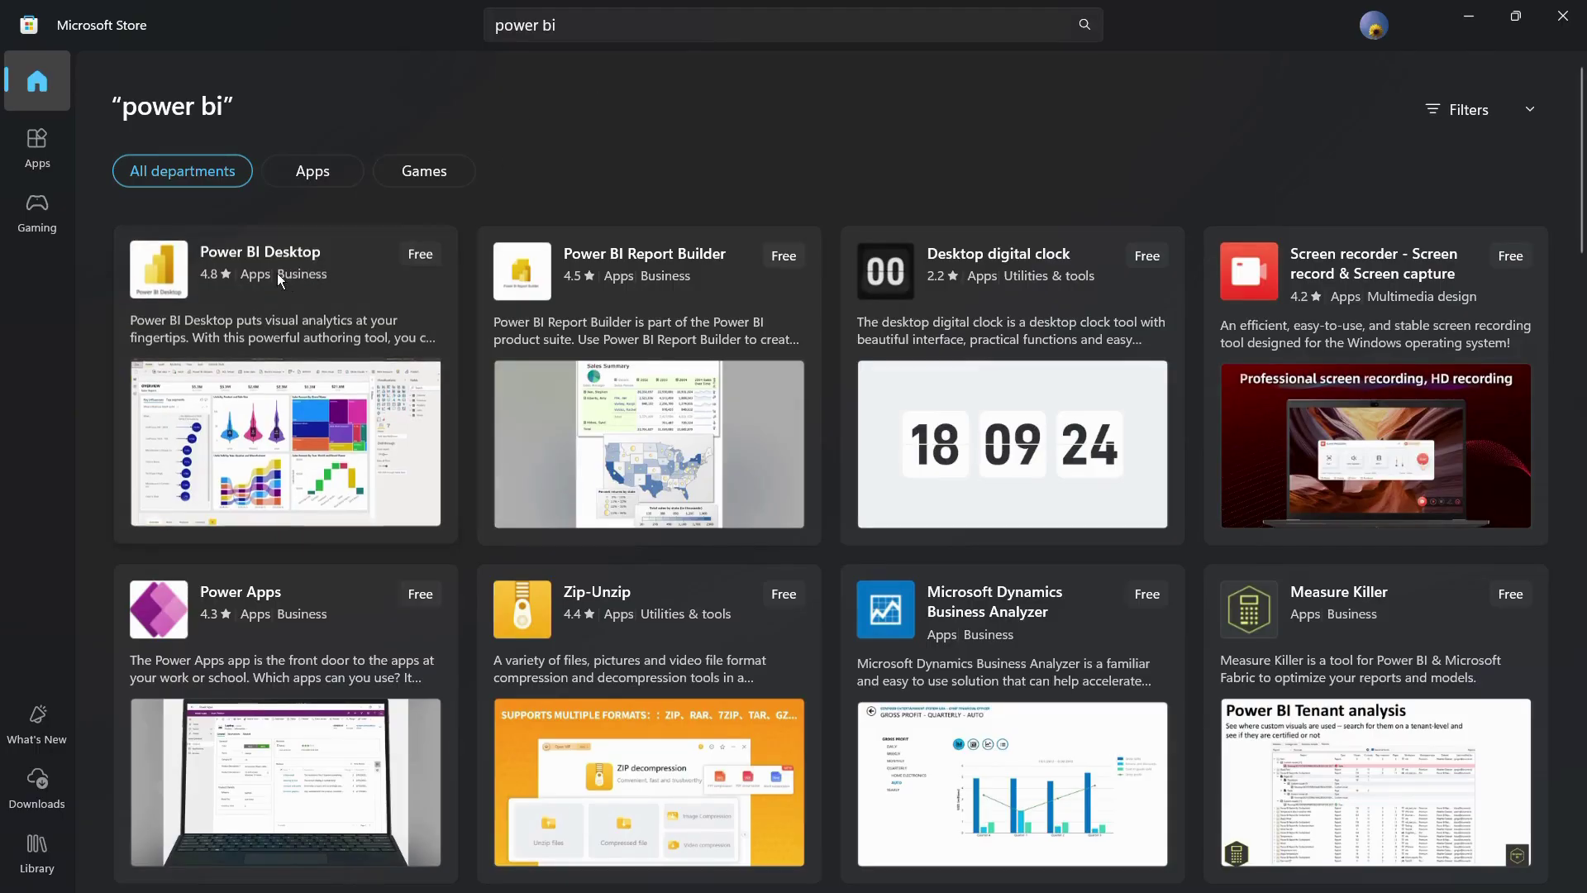
{"action": "left_click", "coordinate": [245, 251]}
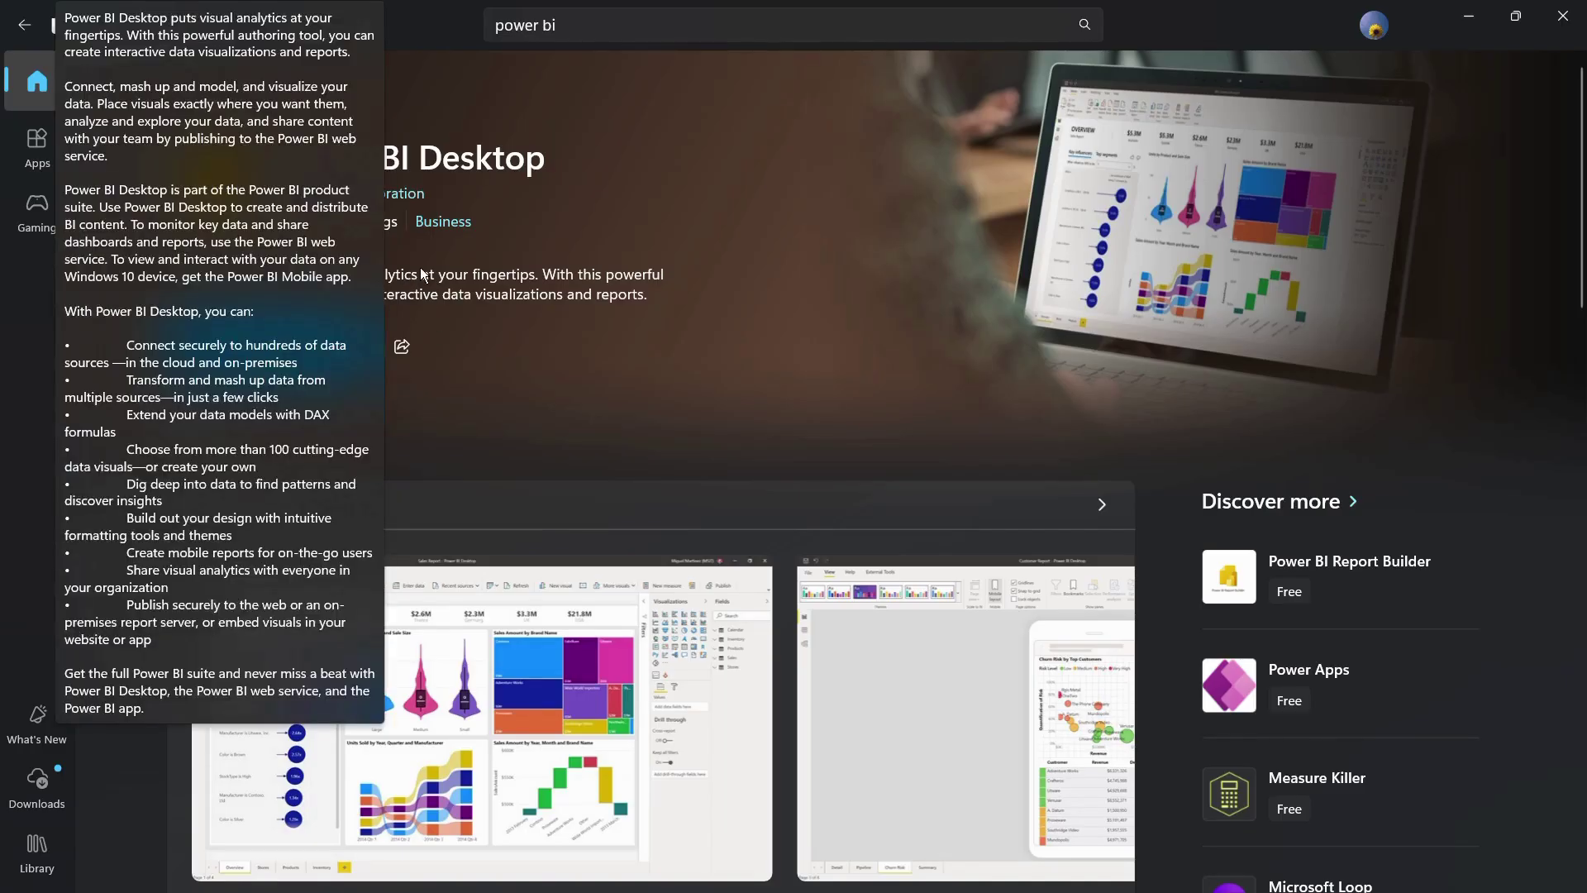
Minimize the Microsoft Store window to reveal the desktop.
{"action": "left_click", "coordinate": [1470, 6]}
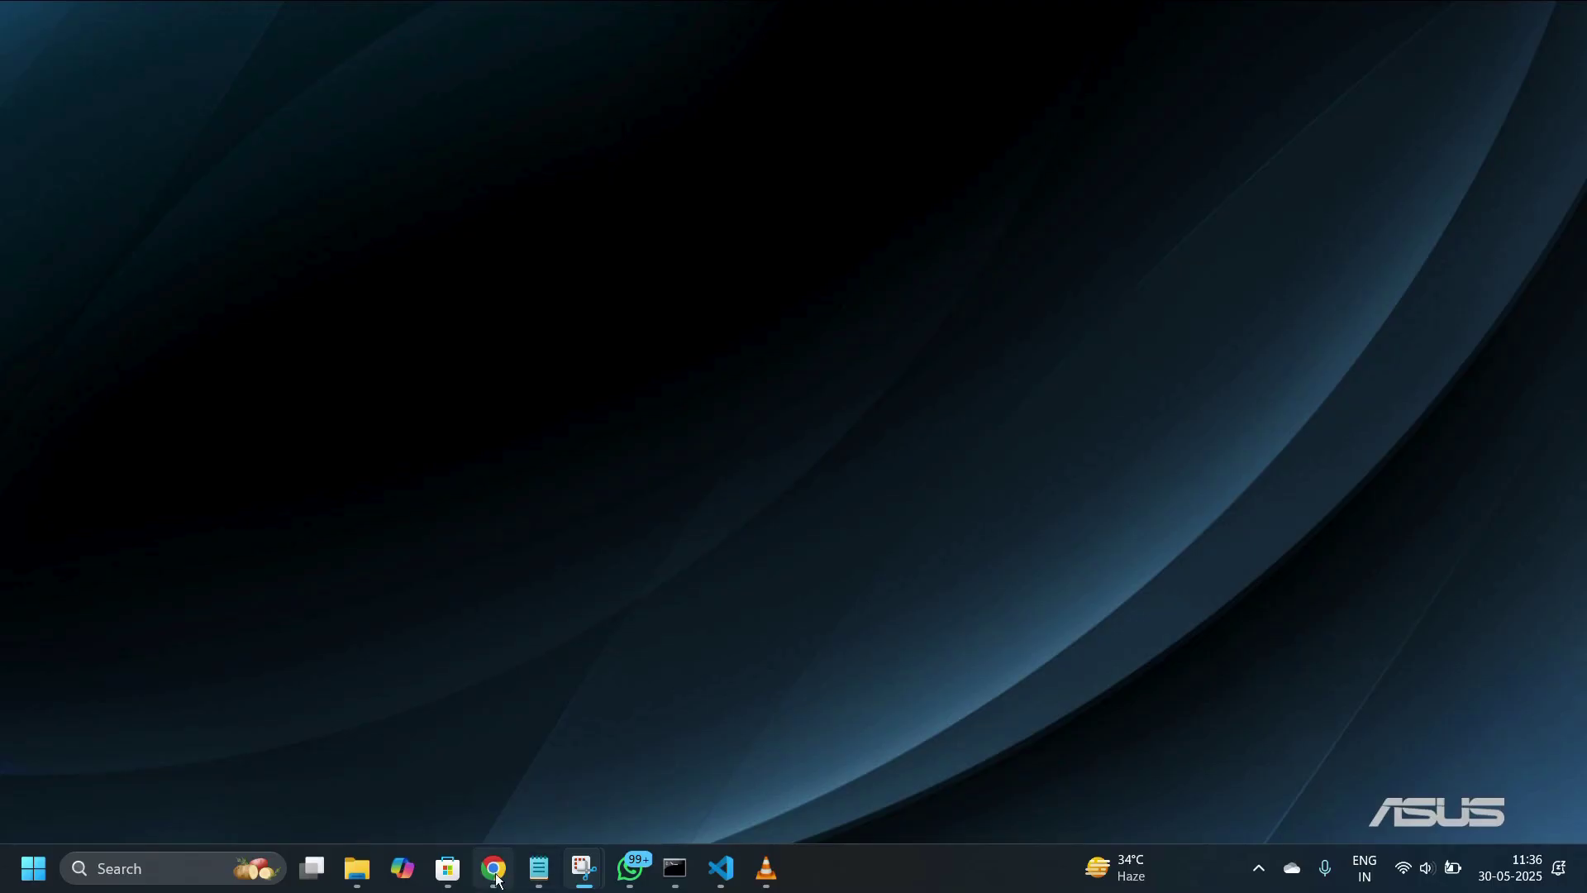
Google 'power bi download' in Chrome and open the official Microsoft Download Center result.
{"action": "left_click", "coordinate": [490, 879]}
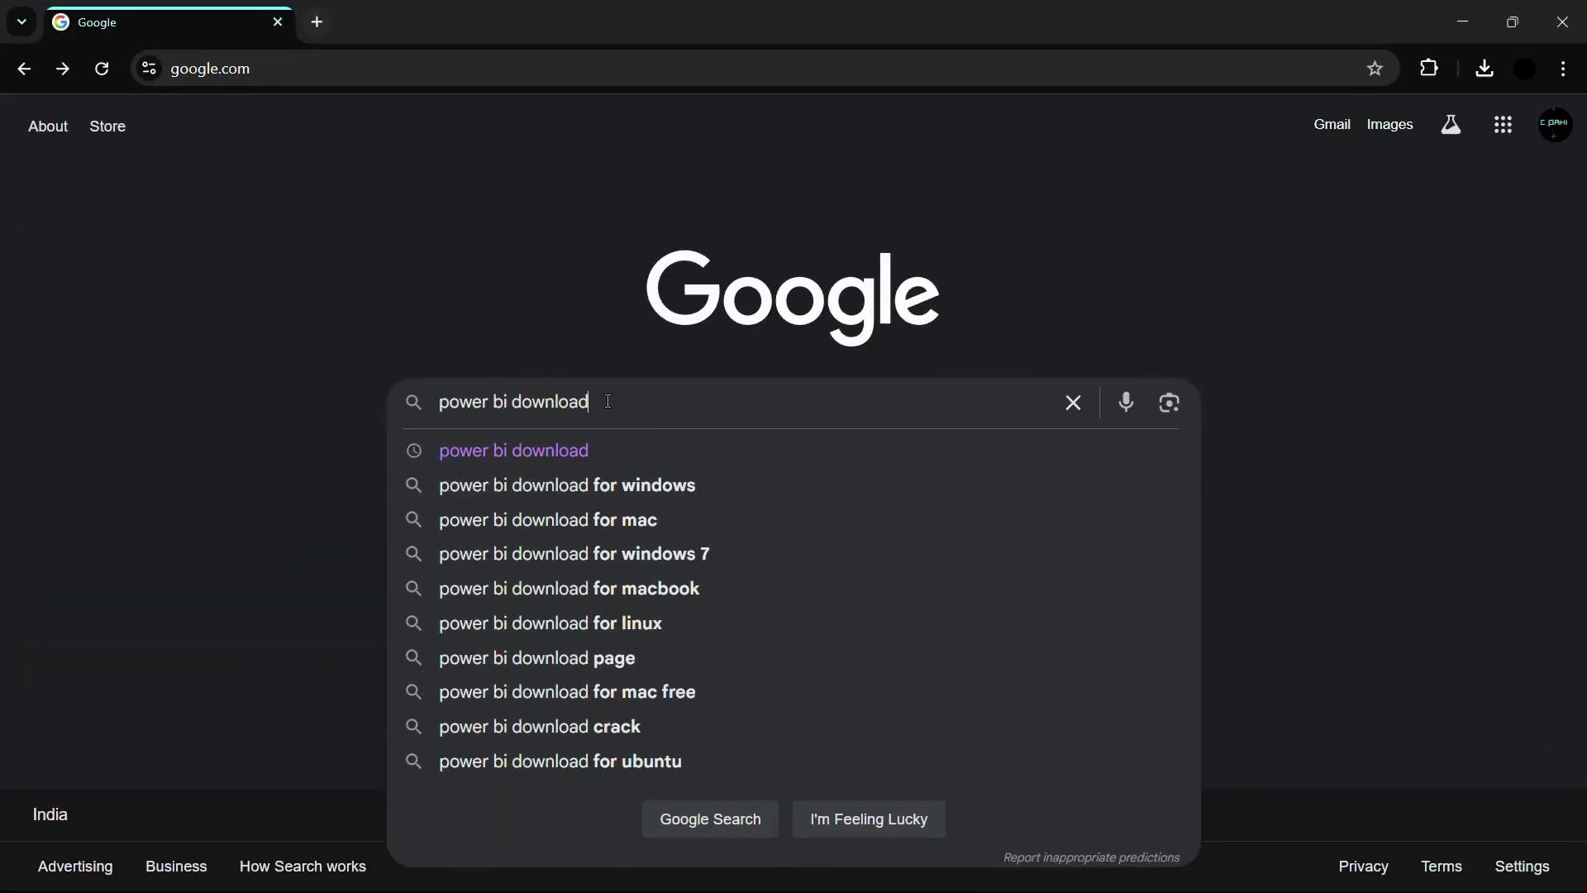
{"action": "key", "text": "Return"}
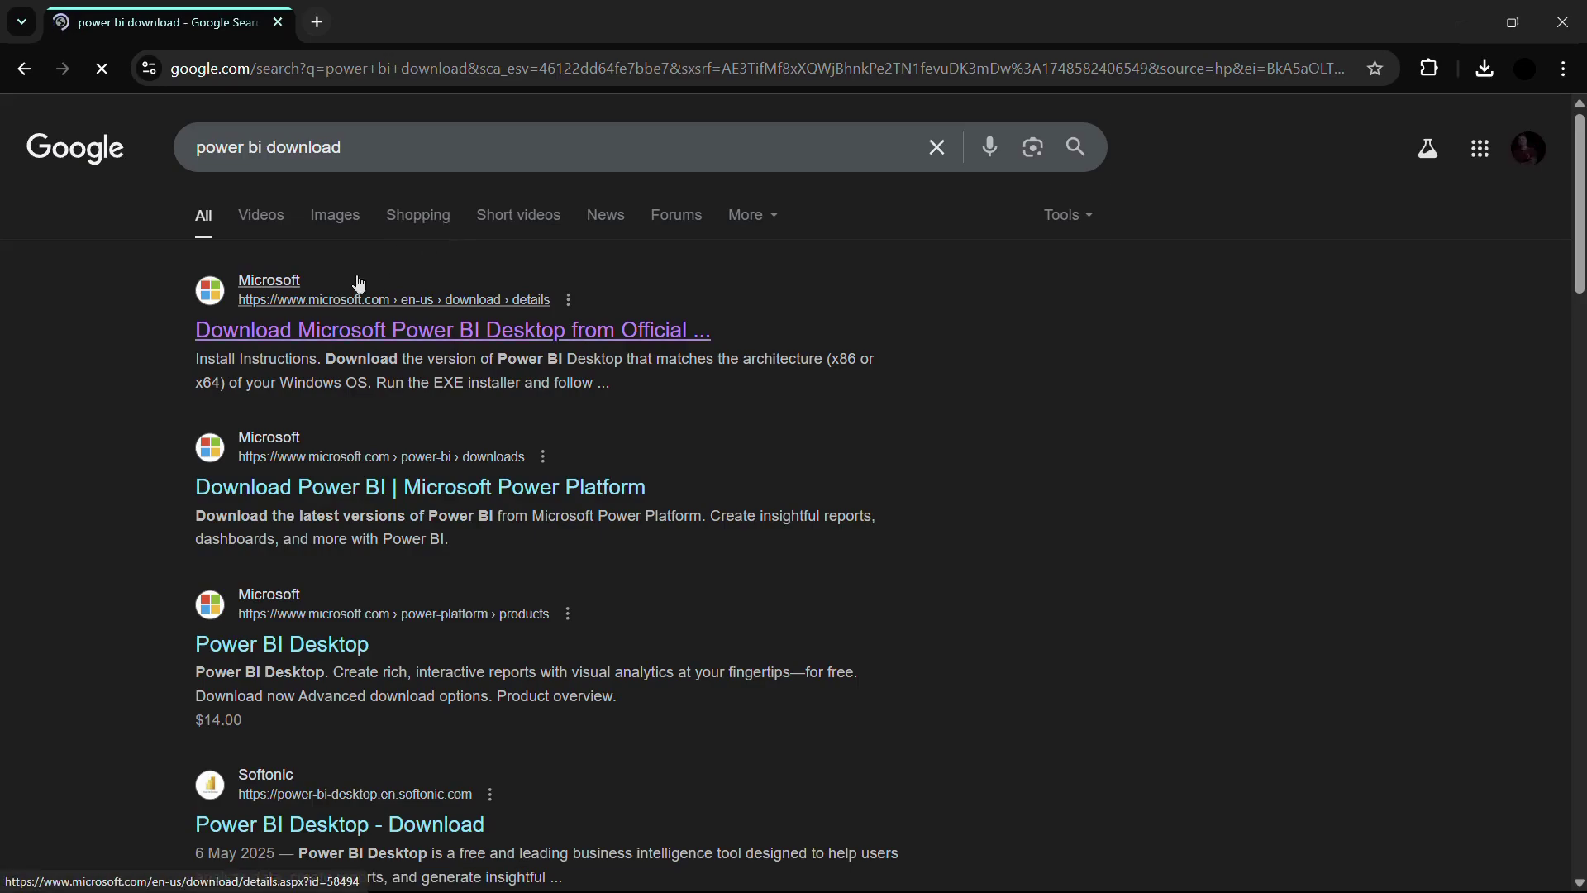
{"action": "scroll", "coordinate": [311, 308], "scroll_direction": "up", "scroll_amount": 3}
{"action": "scroll", "coordinate": [312, 308], "scroll_direction": "up", "scroll_amount": 3}
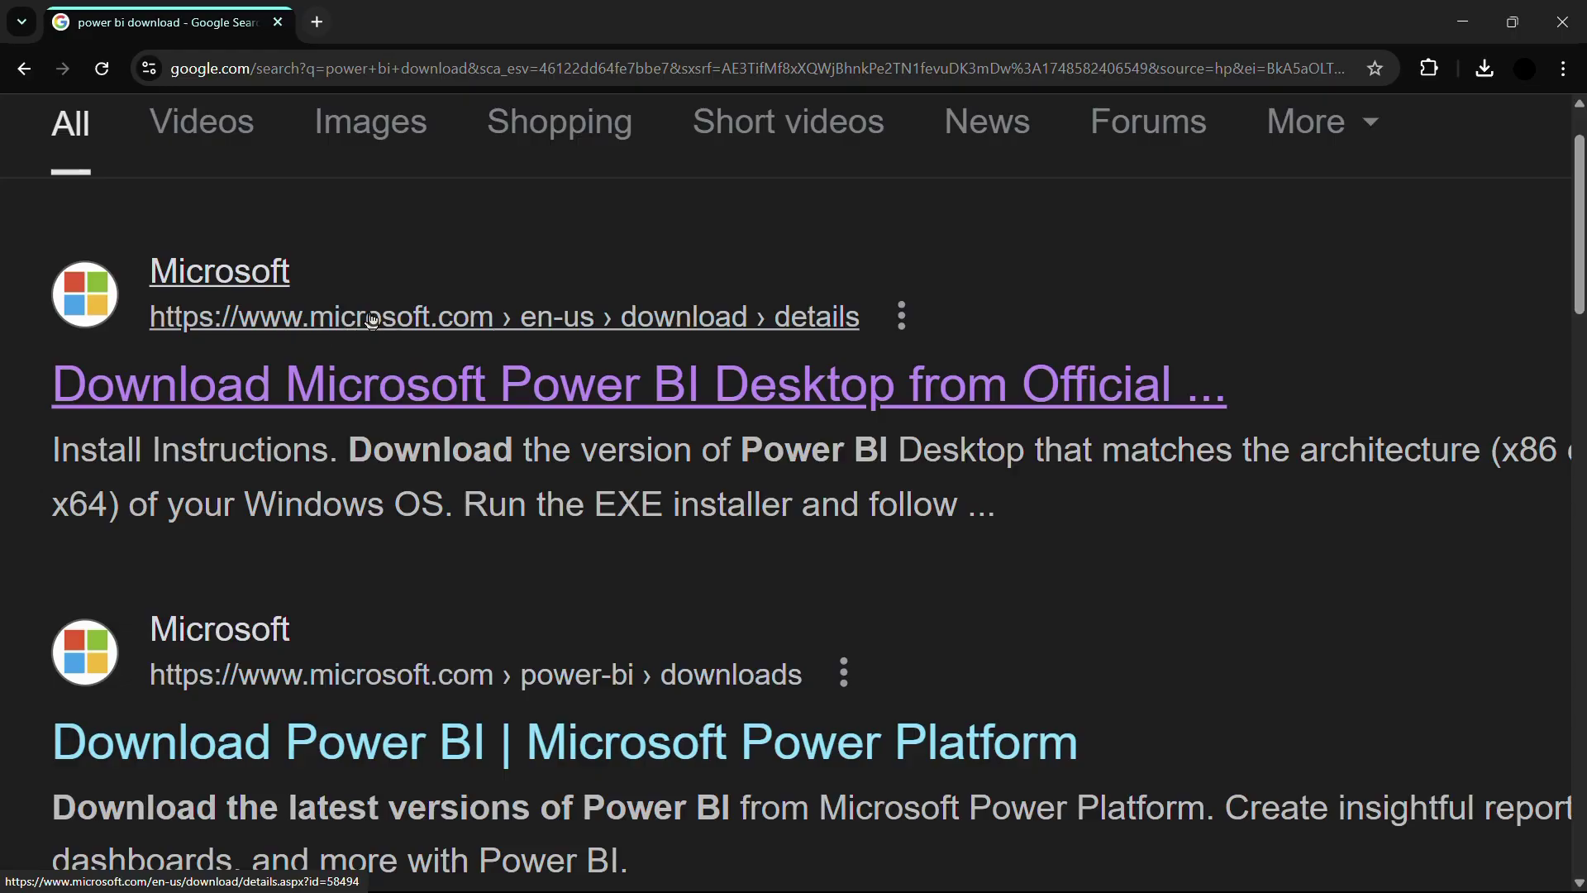
{"action": "scroll", "coordinate": [468, 321], "scroll_direction": "down", "scroll_amount": 1}
{"action": "scroll", "coordinate": [469, 322], "scroll_direction": "down", "scroll_amount": 1}
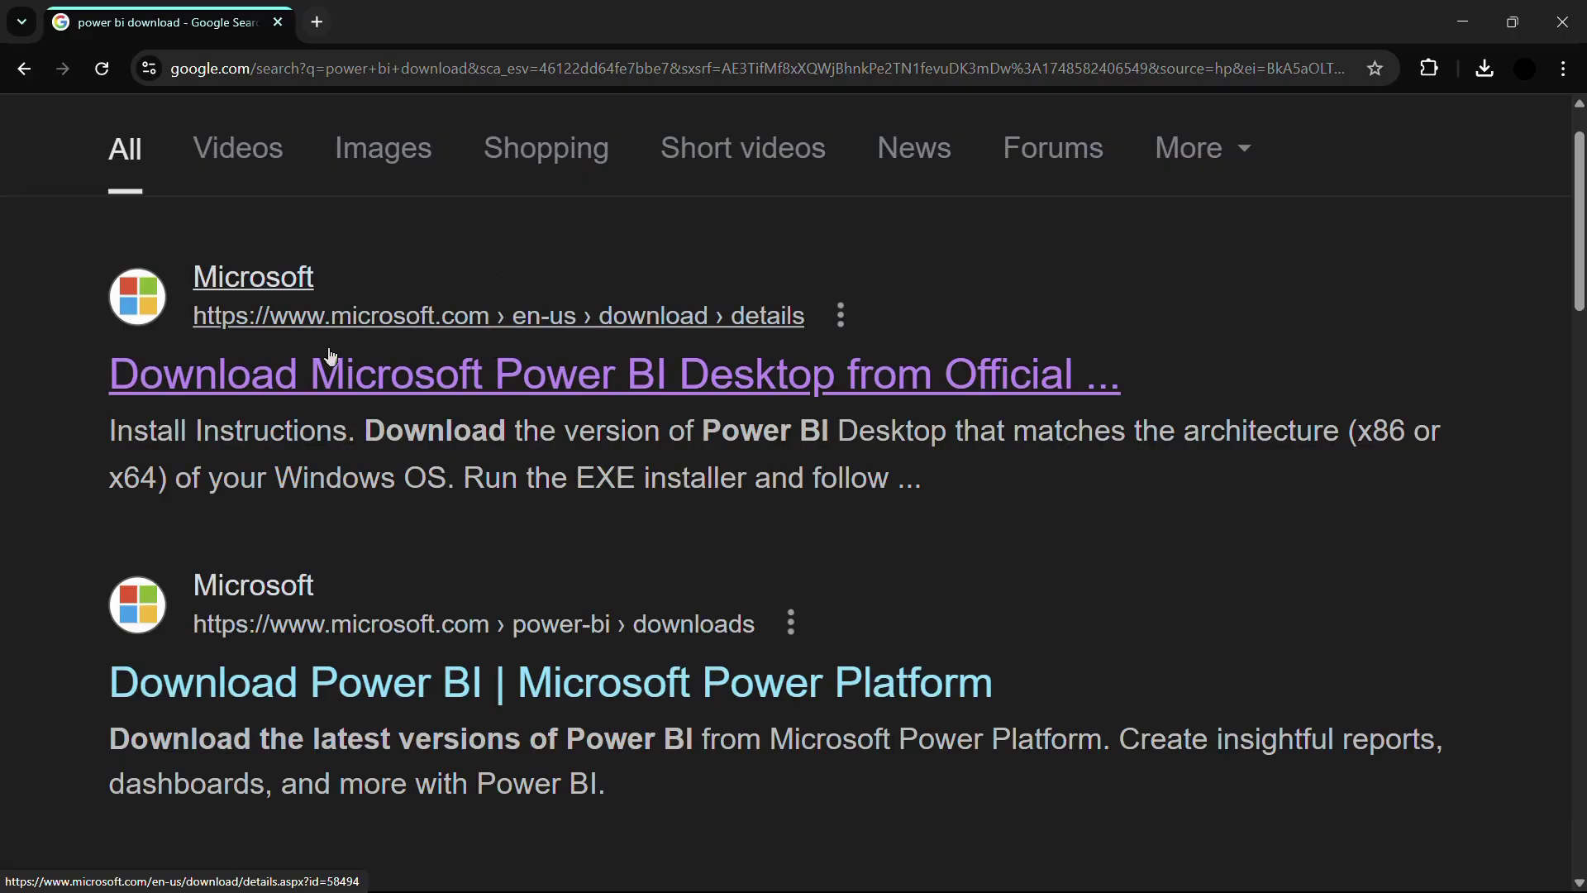
{"action": "left_click", "coordinate": [305, 370]}
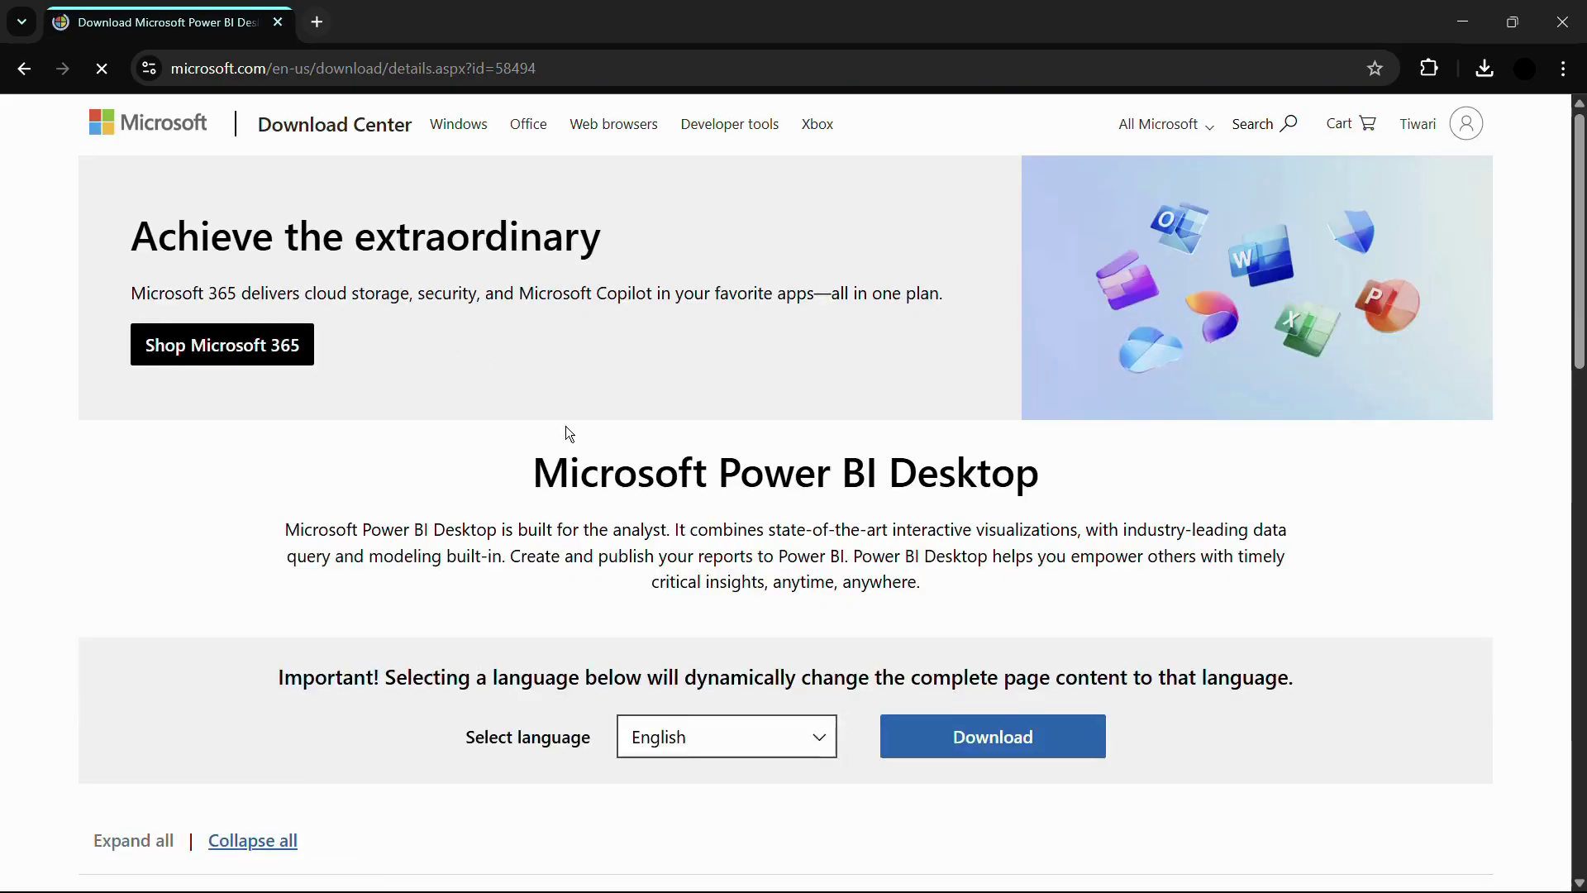
Download the 786.4 MB PBIDesktopSetup_x64.exe installer and show Chrome's download list.
{"action": "scroll", "coordinate": [568, 444], "scroll_direction": "down", "scroll_amount": 1}
{"action": "scroll", "coordinate": [568, 443], "scroll_direction": "down", "scroll_amount": 1}
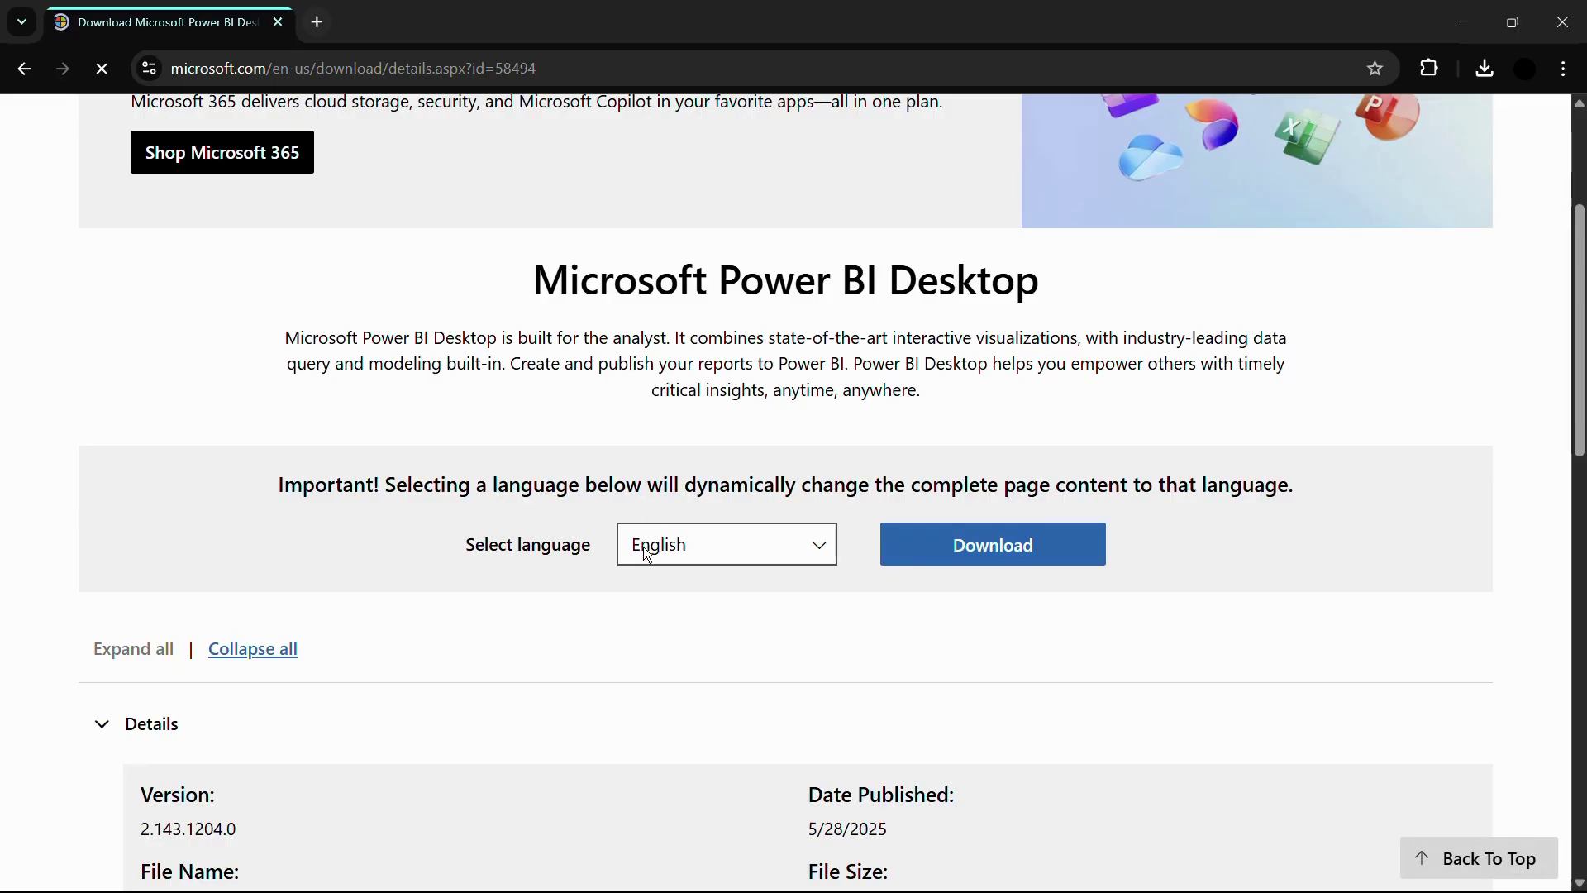
{"action": "left_click", "coordinate": [951, 535]}
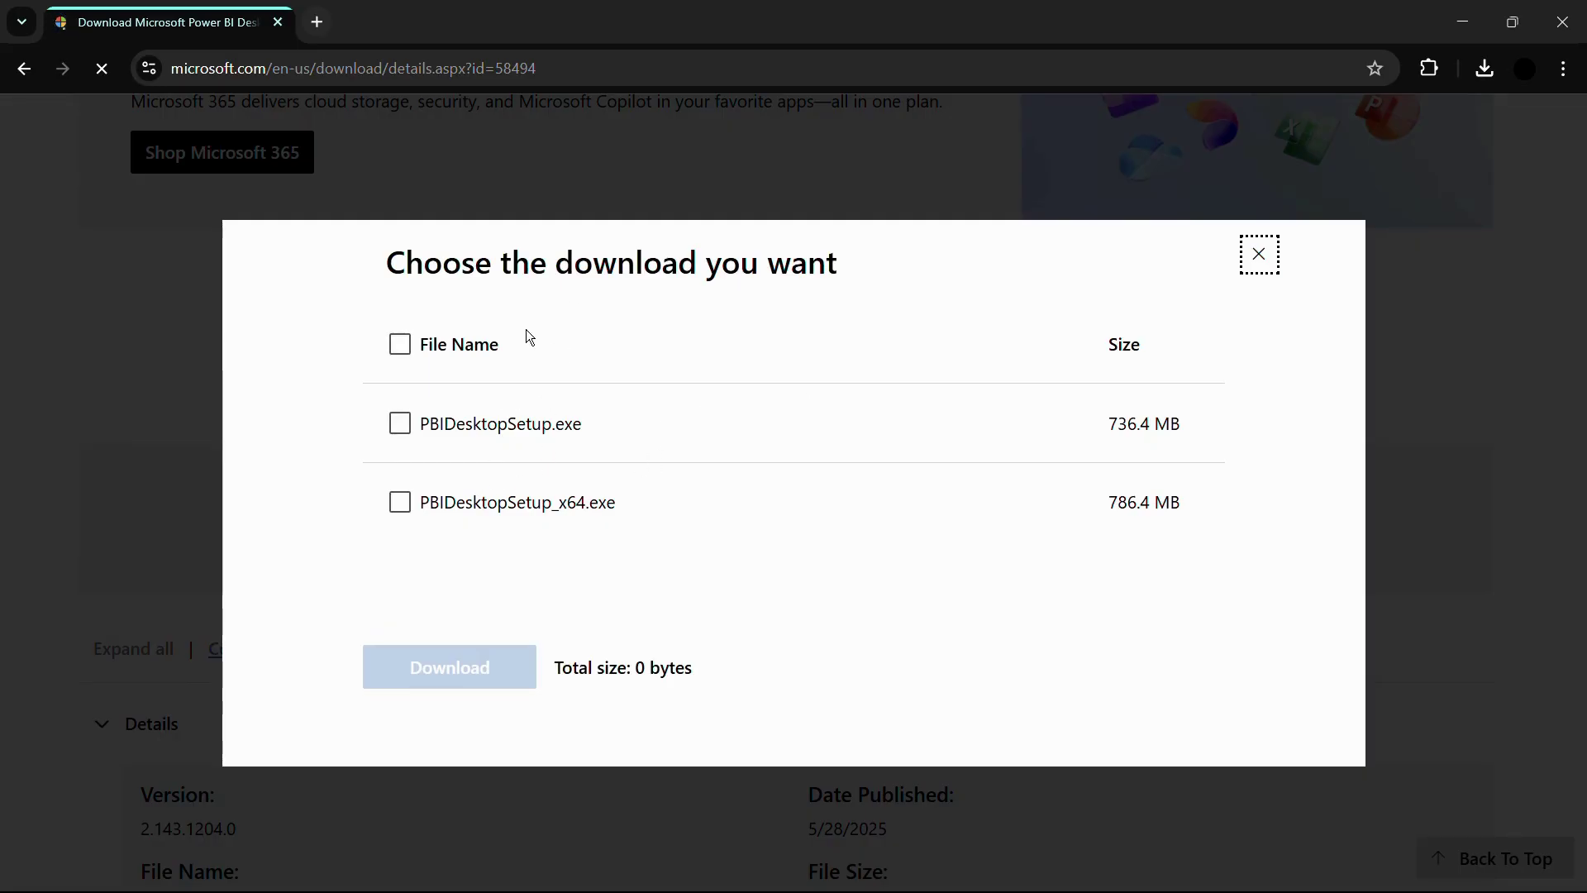
{"action": "left_click", "coordinate": [400, 502]}
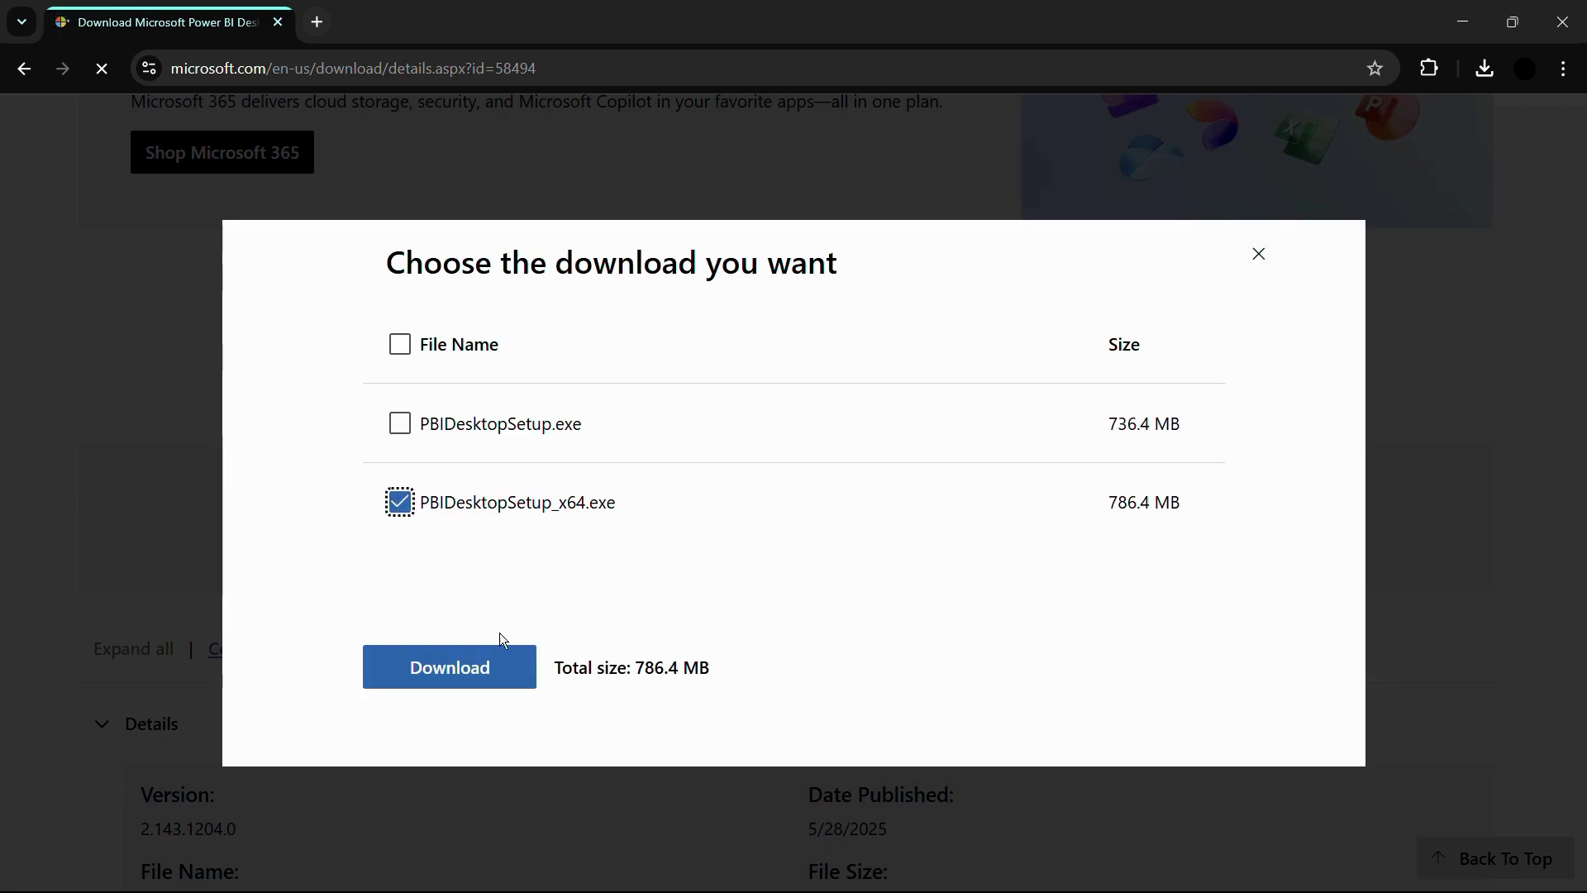
{"action": "left_click", "coordinate": [476, 680]}
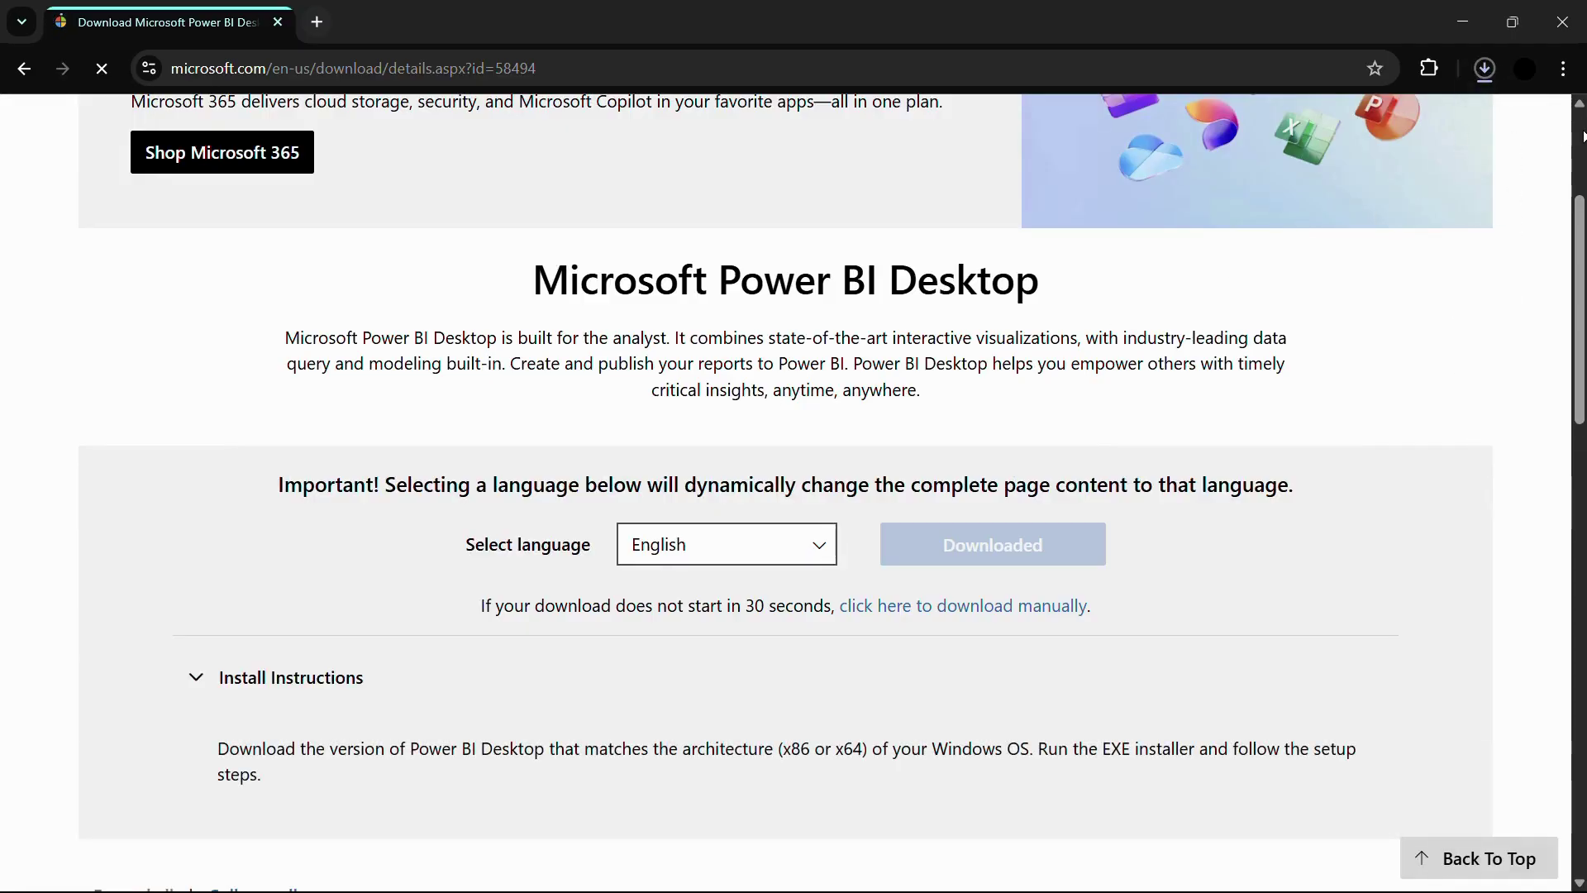
{"action": "left_click", "coordinate": [1486, 71]}
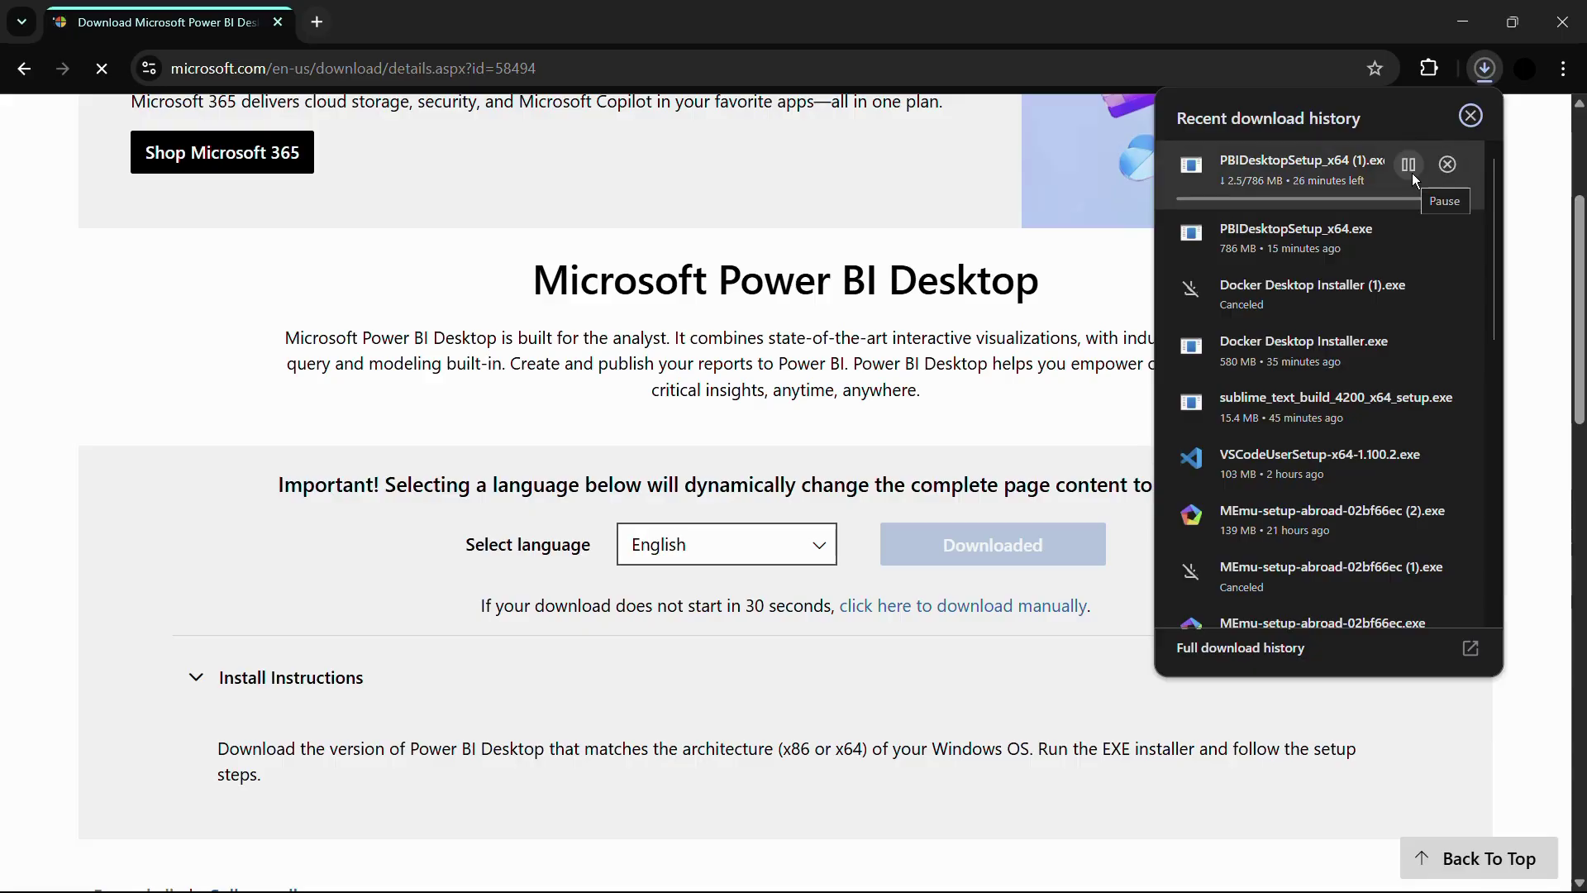
Pause the duplicate download, run PBIDesktopSetup_x64.exe, and continue the wizard in English.
{"action": "left_click", "coordinate": [1410, 170]}
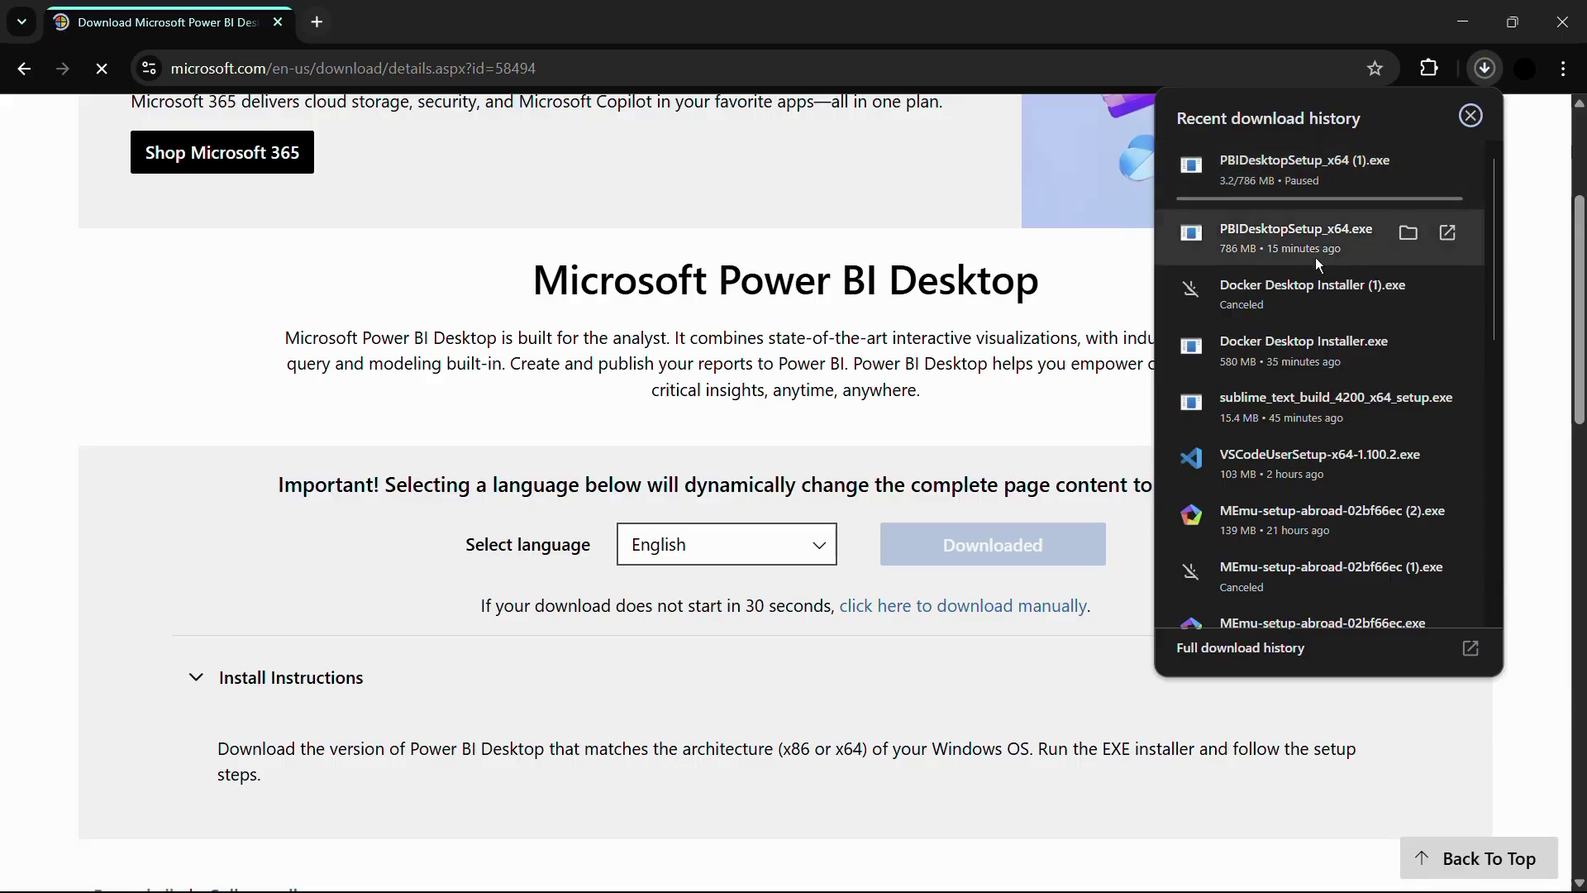
{"action": "left_click", "coordinate": [1447, 234]}
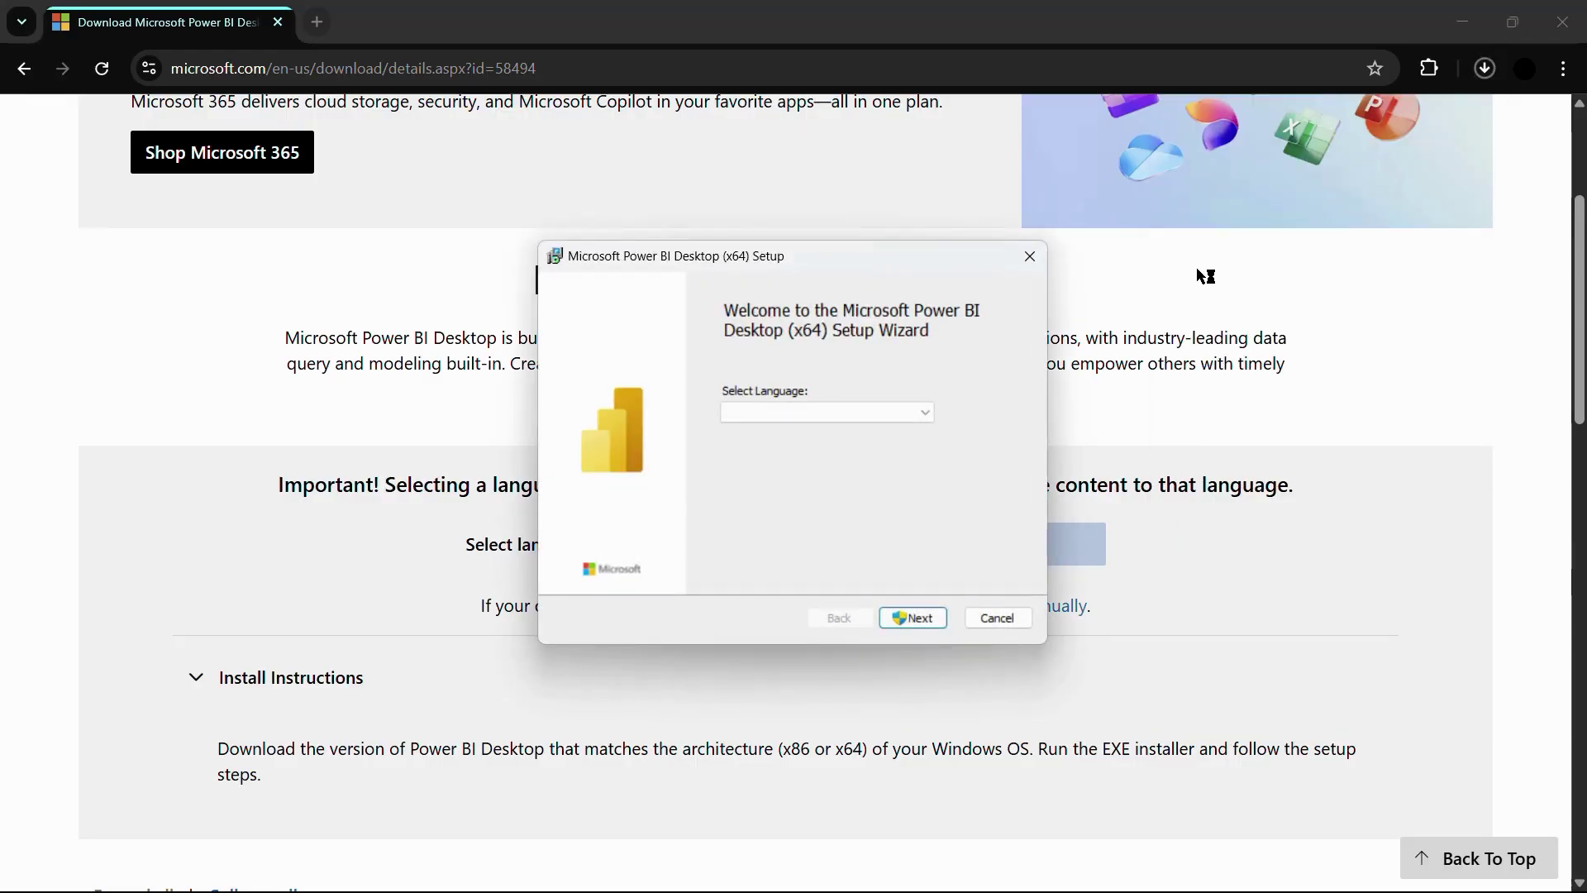
{"action": "left_click", "coordinate": [806, 414]}
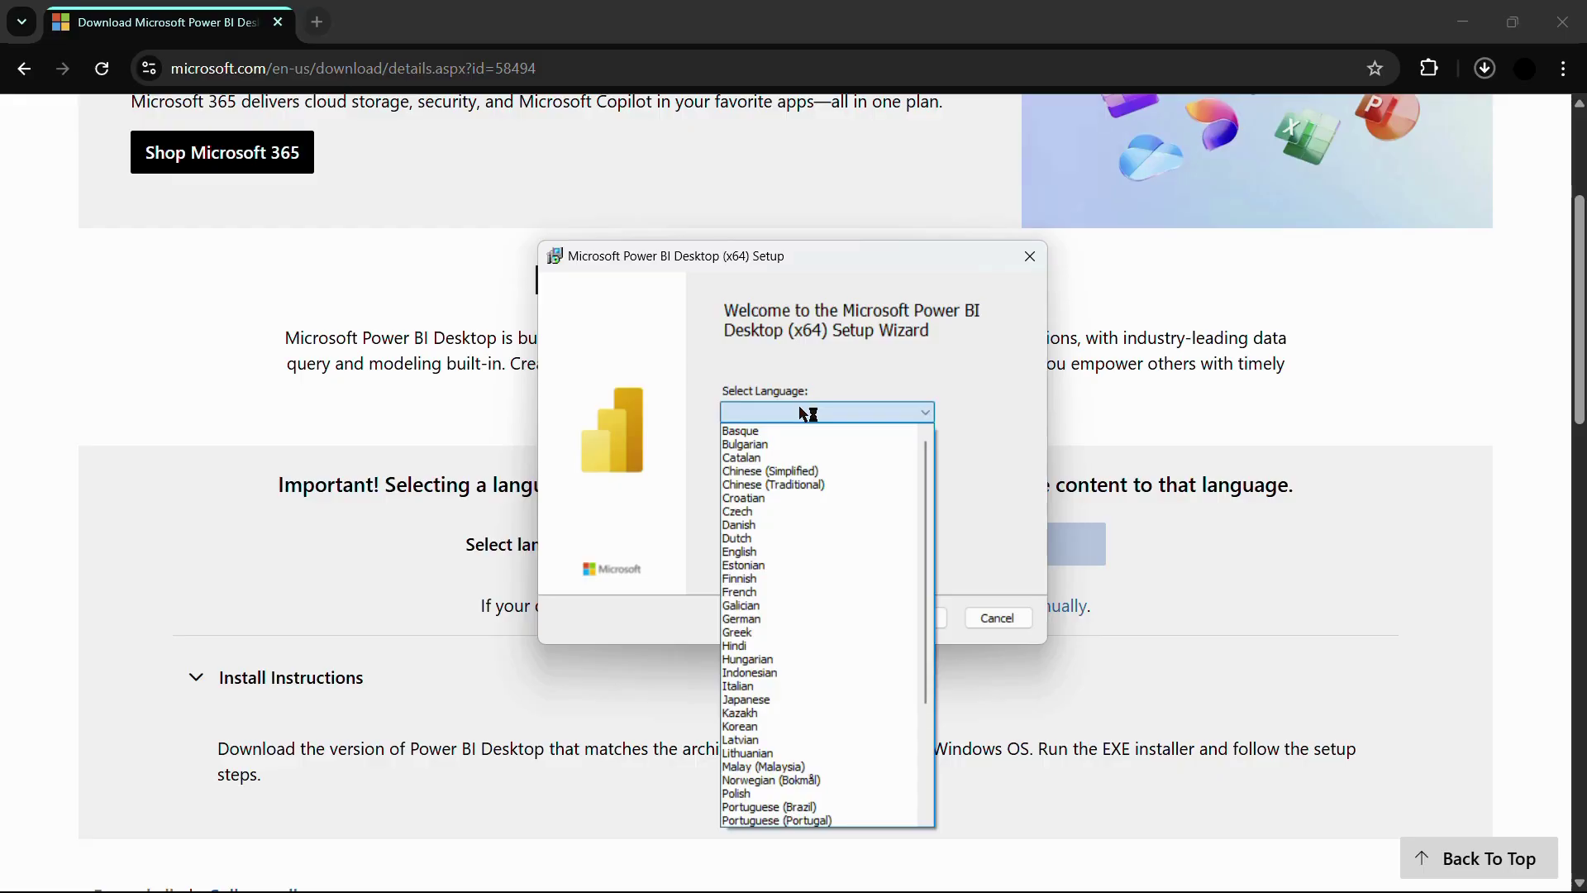
{"action": "left_click", "coordinate": [776, 554]}
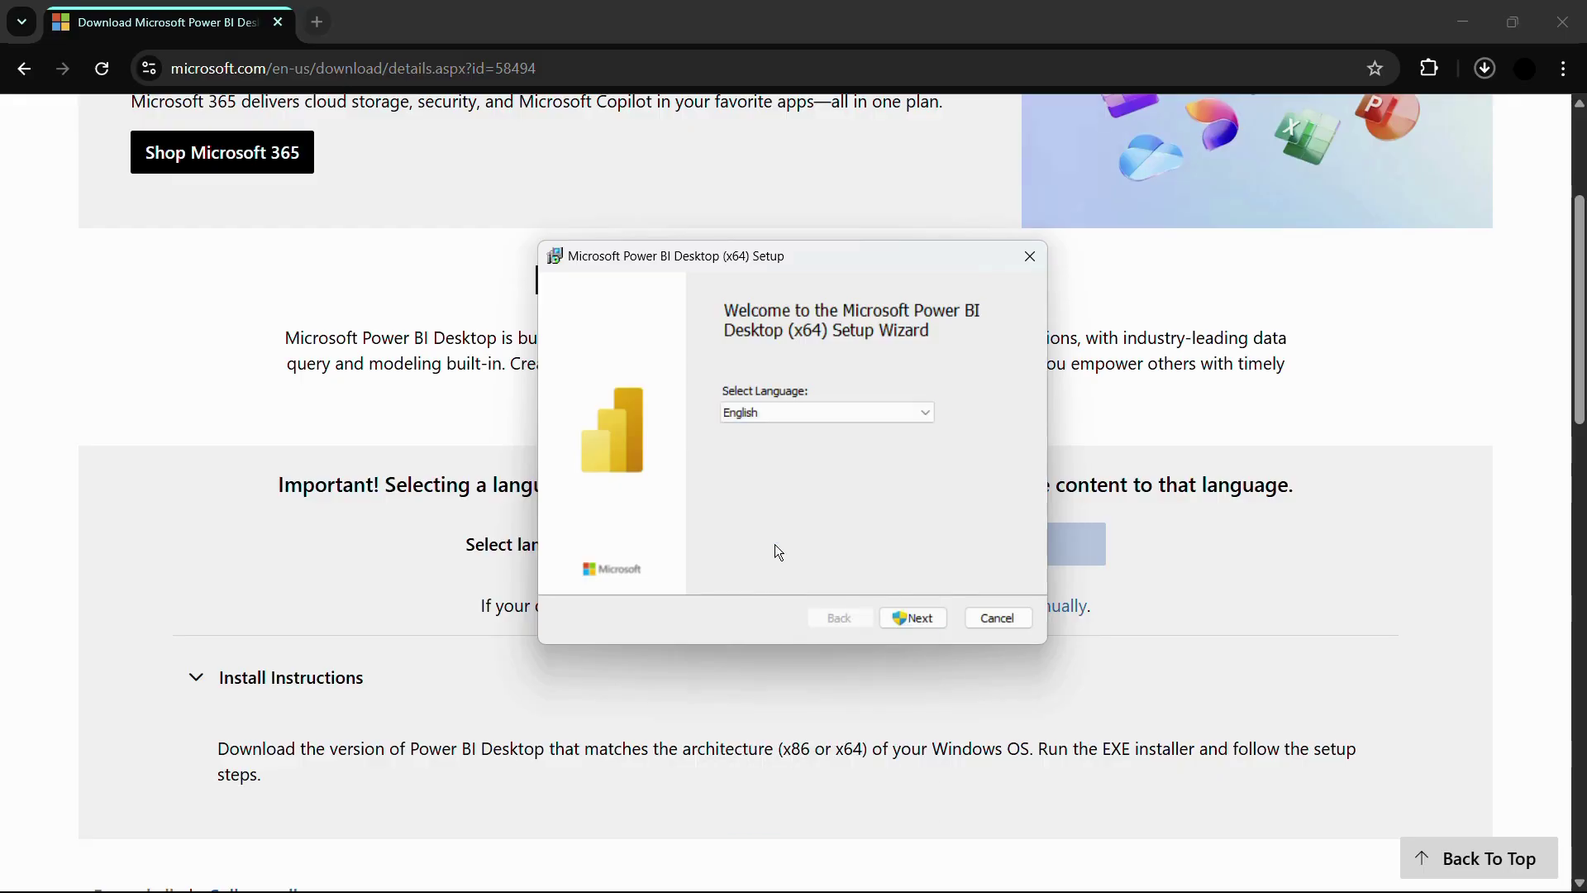
{"action": "left_click", "coordinate": [907, 617]}
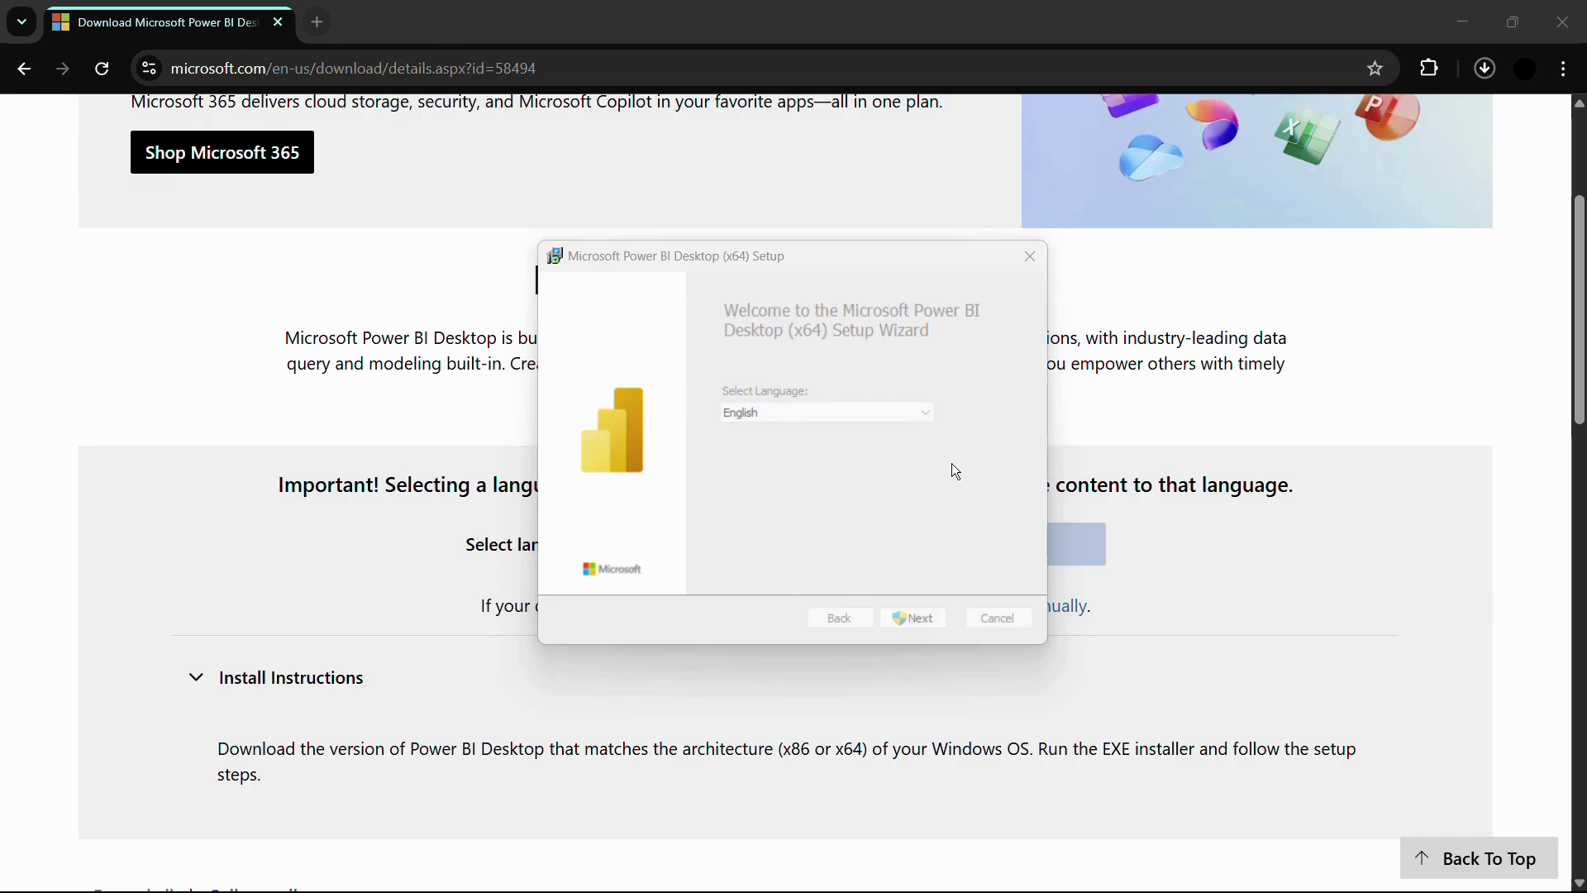
Accept the licence terms and advance to the C:\Program Files\Microsoft Power BI Desktop\ destination step.
{"action": "left_click", "coordinate": [1463, 22]}
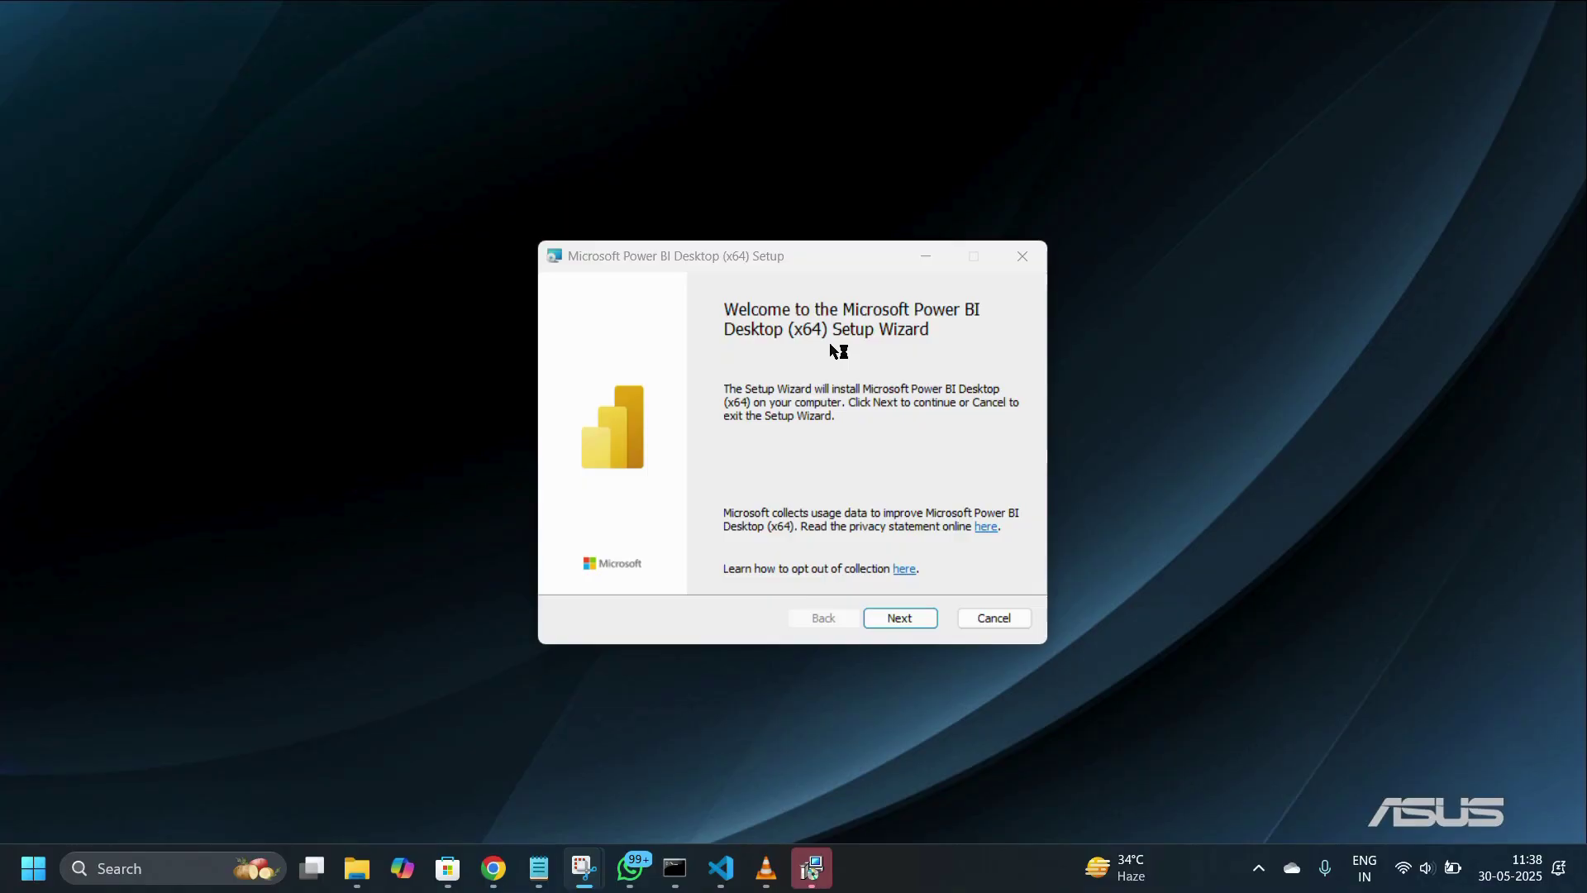
{"action": "left_click", "coordinate": [909, 618]}
{"action": "left_click", "coordinate": [571, 572]}
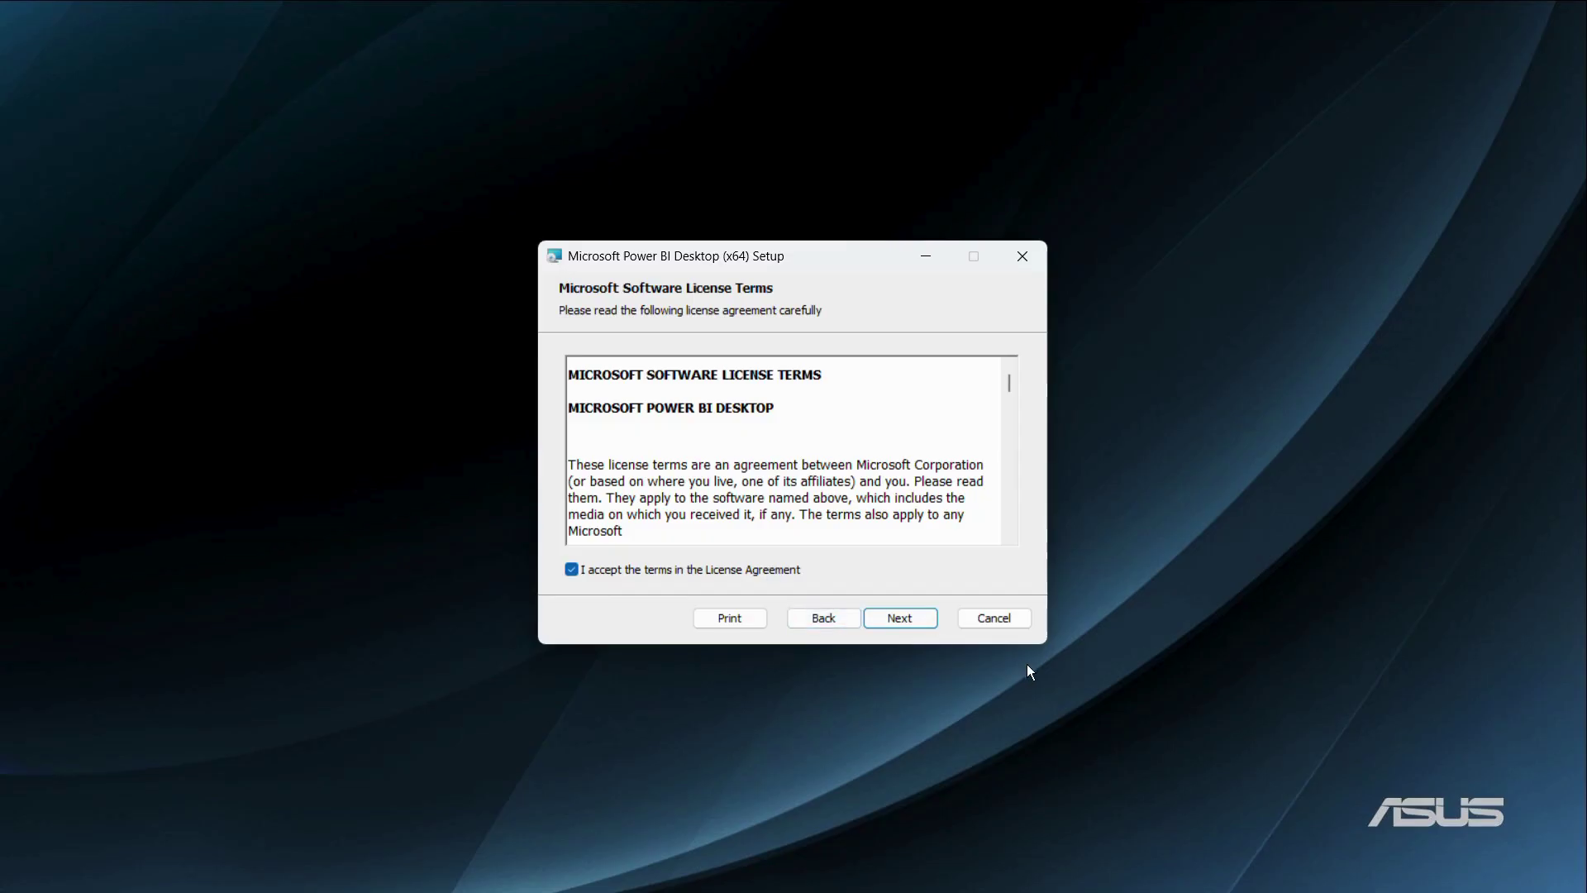
{"action": "left_click", "coordinate": [897, 618]}
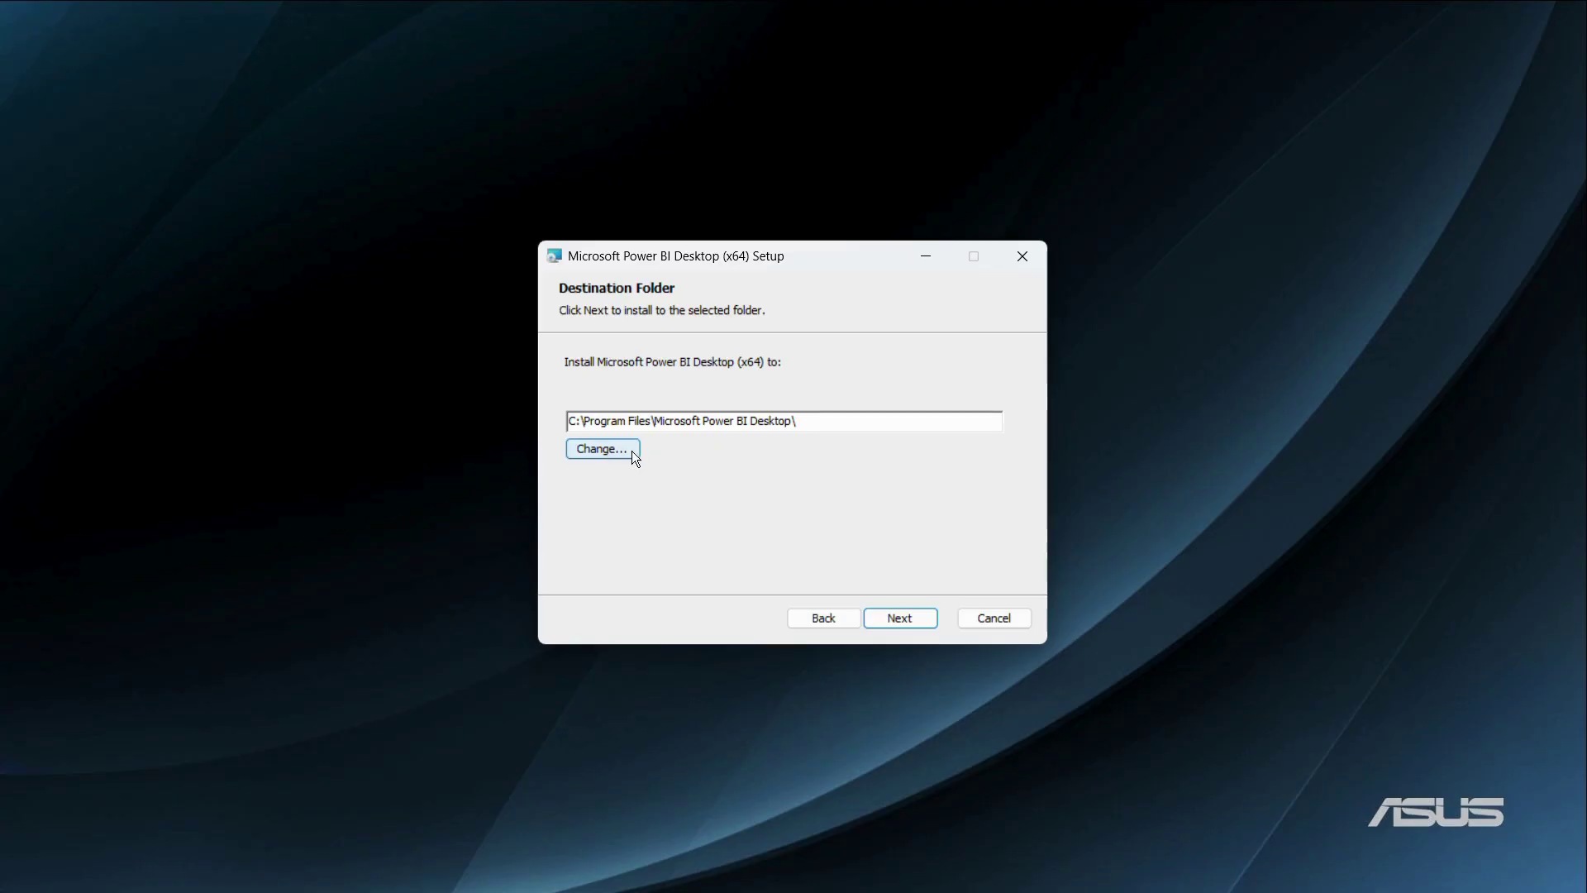
Keep the default folder, install Power BI Desktop, and finish with launch enabled.
{"action": "left_click", "coordinate": [891, 617]}
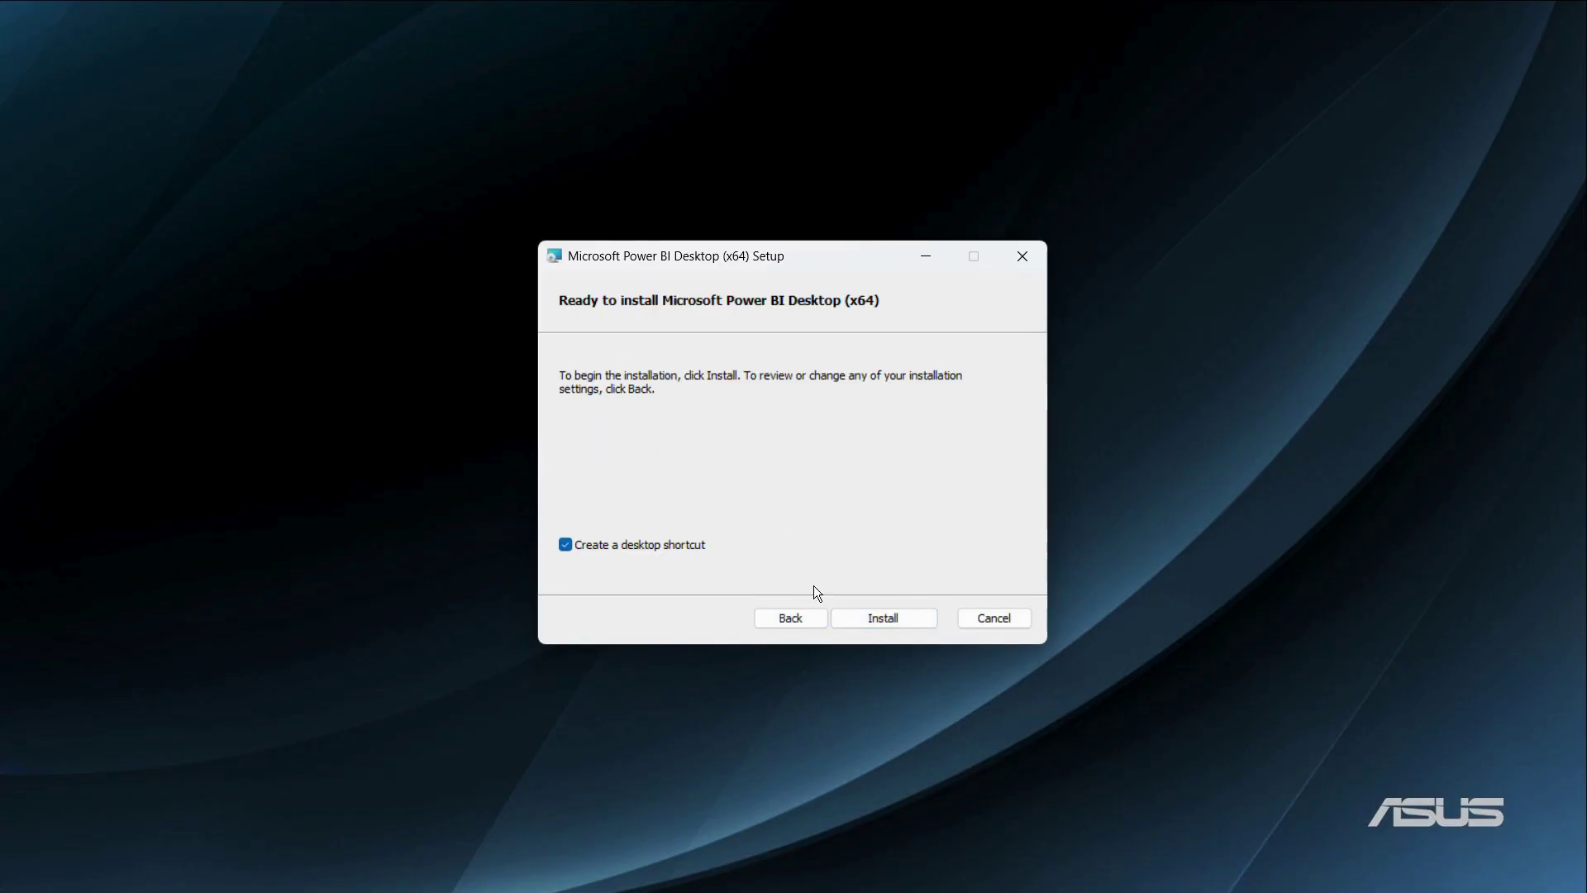
{"action": "left_click", "coordinate": [873, 620]}
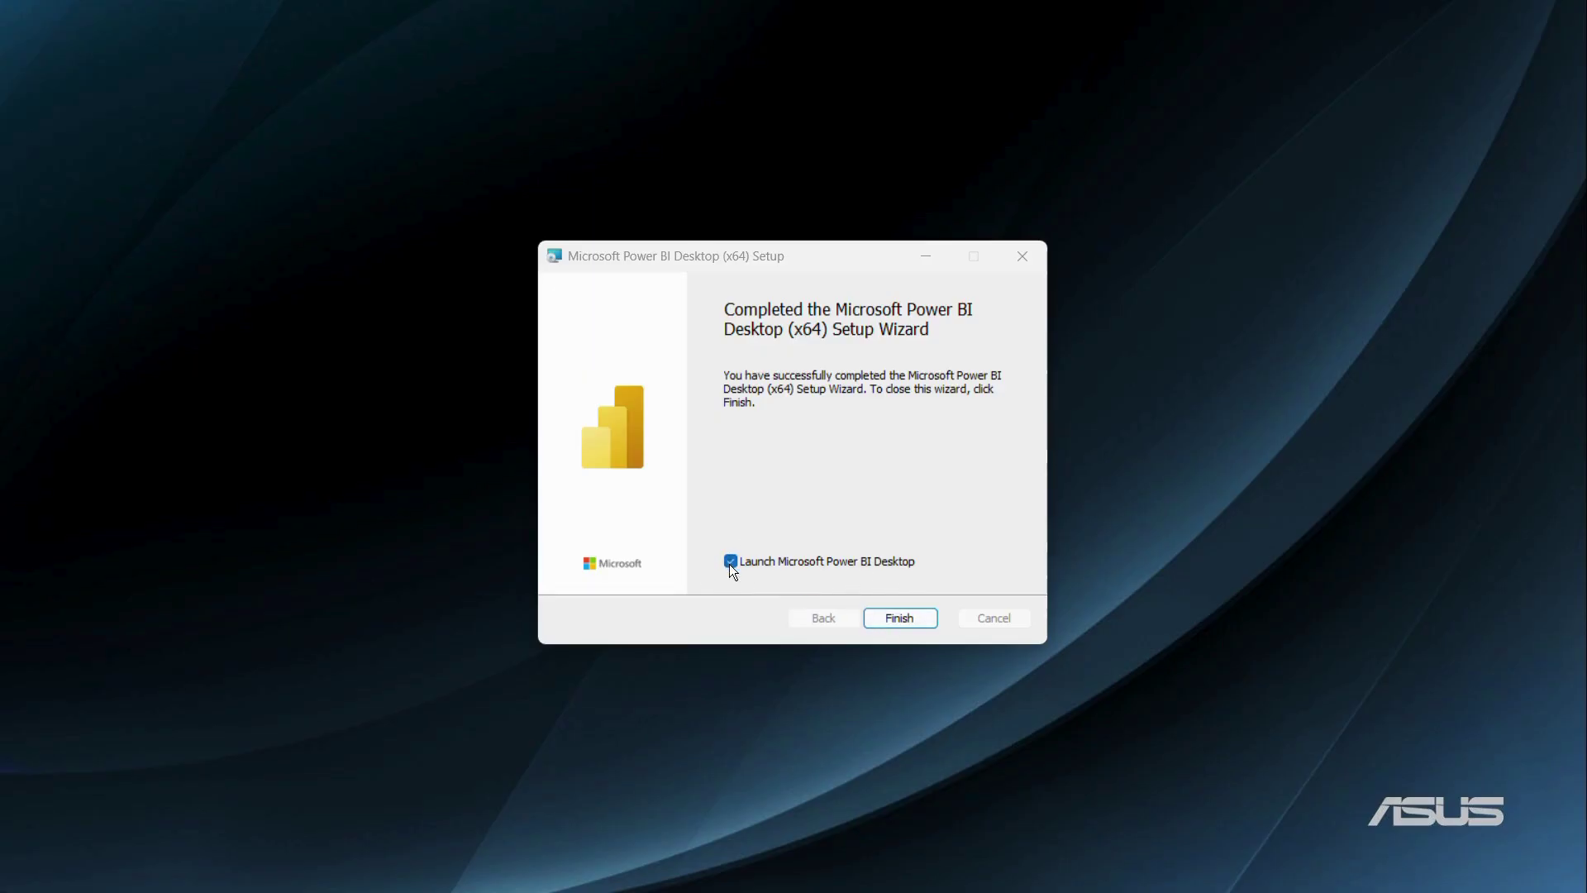
{"action": "left_click", "coordinate": [908, 626]}
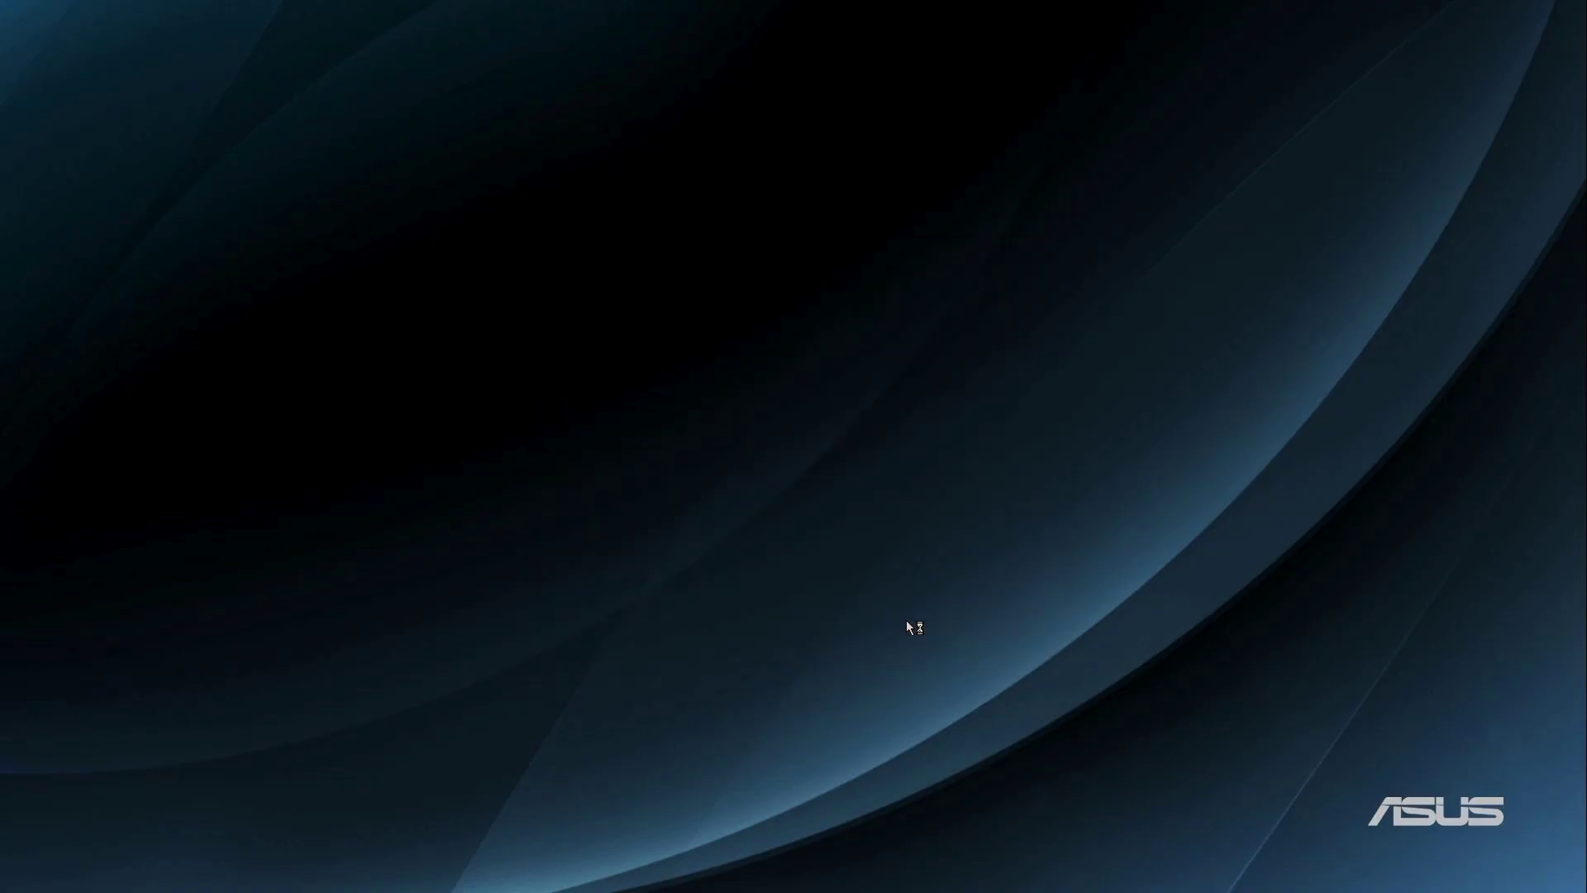